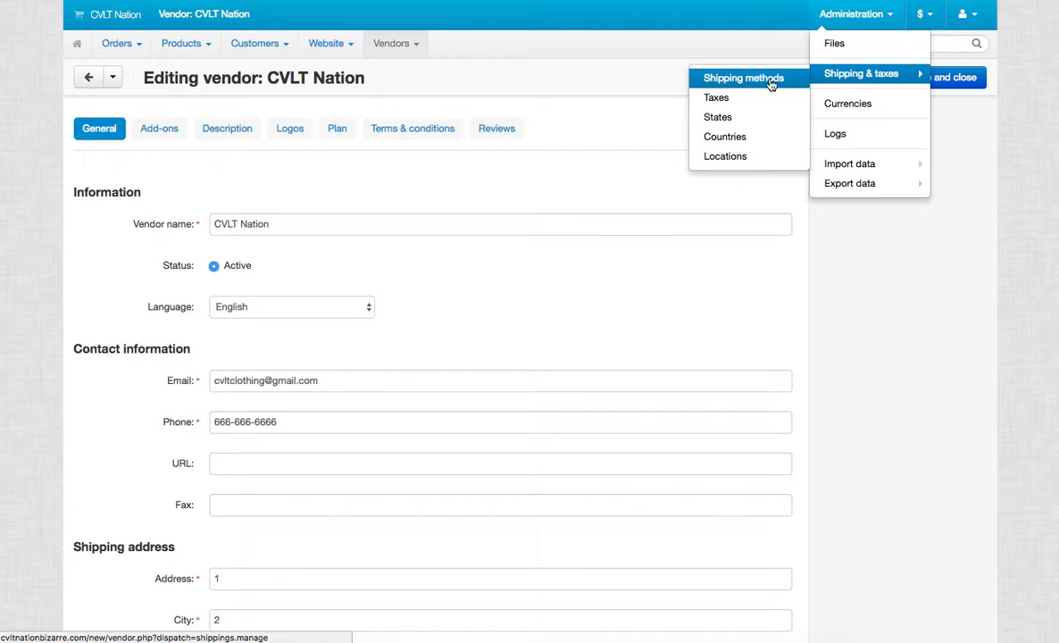
- Open the shipping methods list and review the general settings and shipping charges of Canada Post Regular Parcel
click(771, 82)
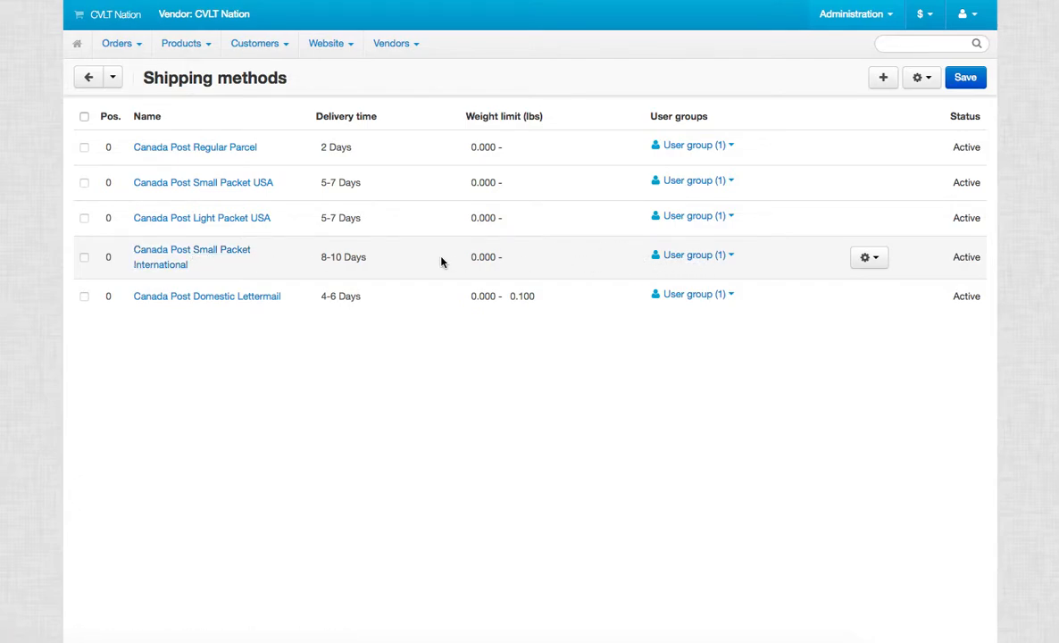
click(239, 148)
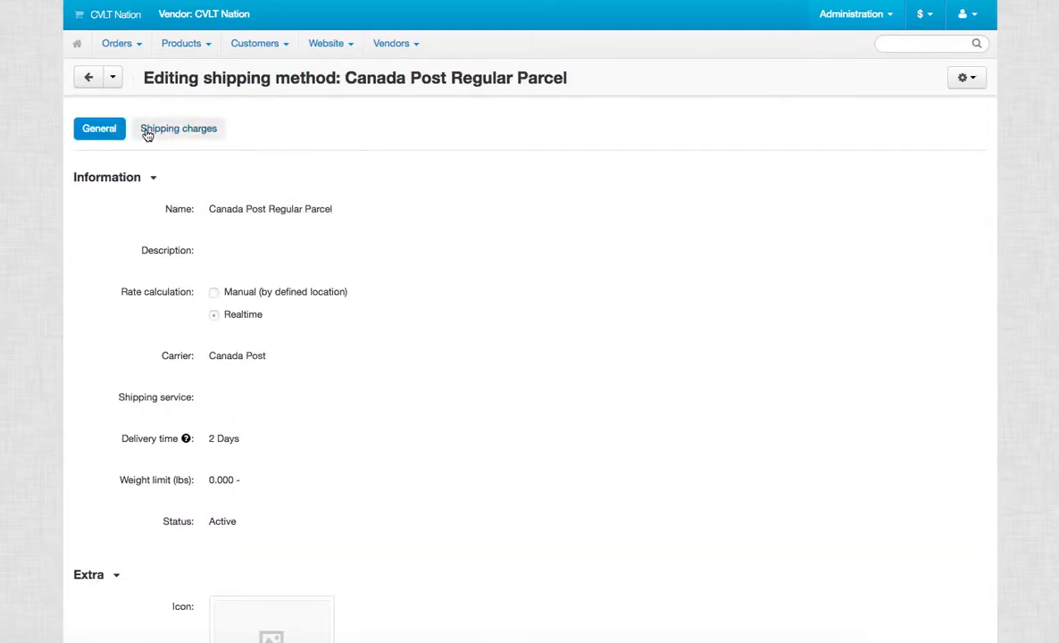
scroll(456, 135, down, 3)
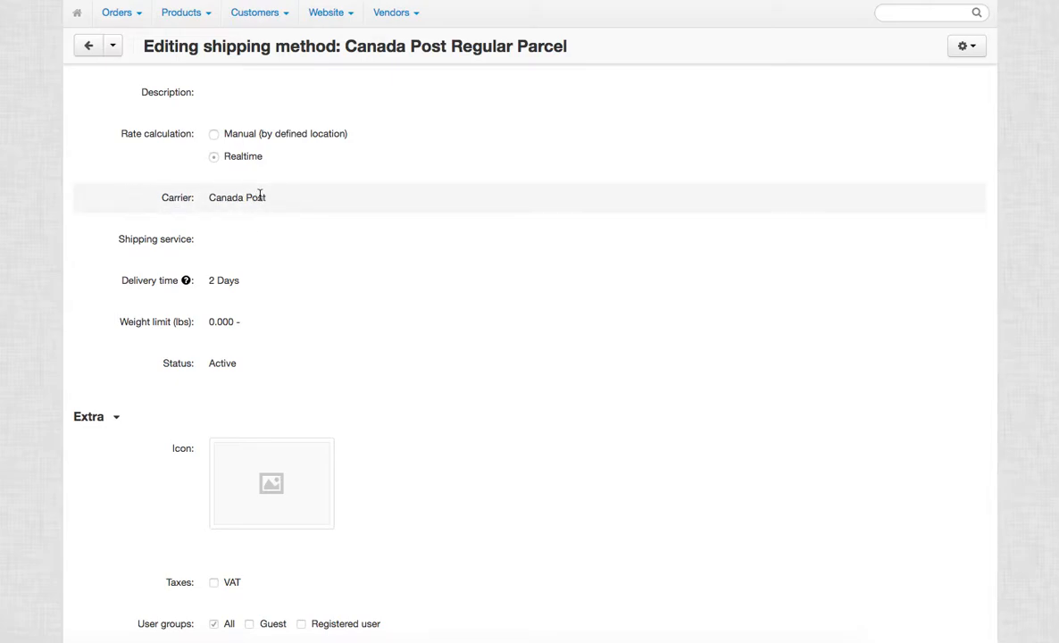
scroll(324, 216, down, 1)
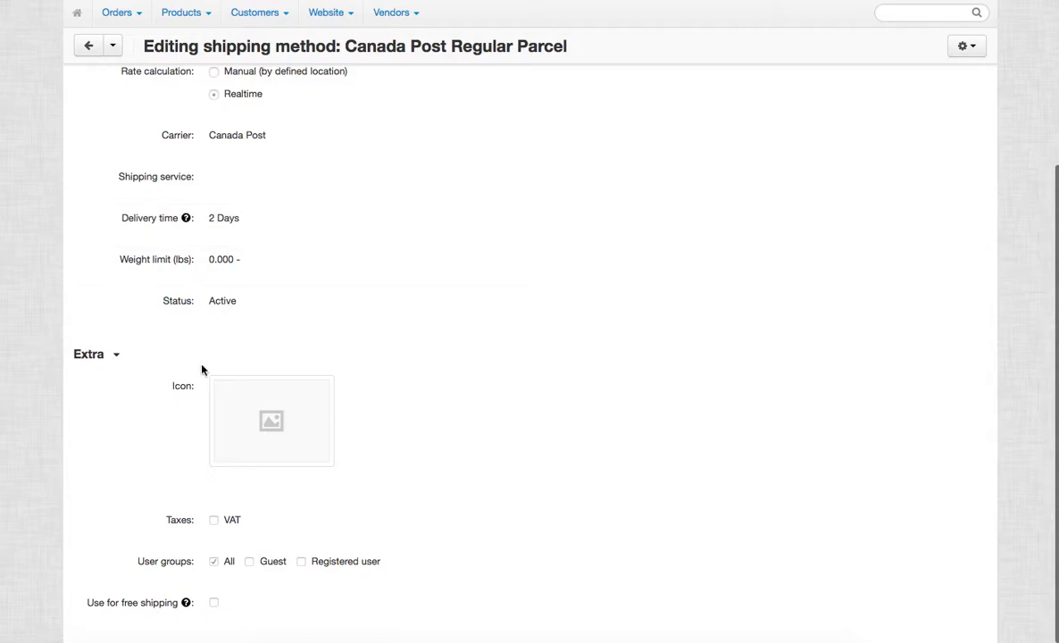
scroll(236, 284, up, 4)
click(170, 132)
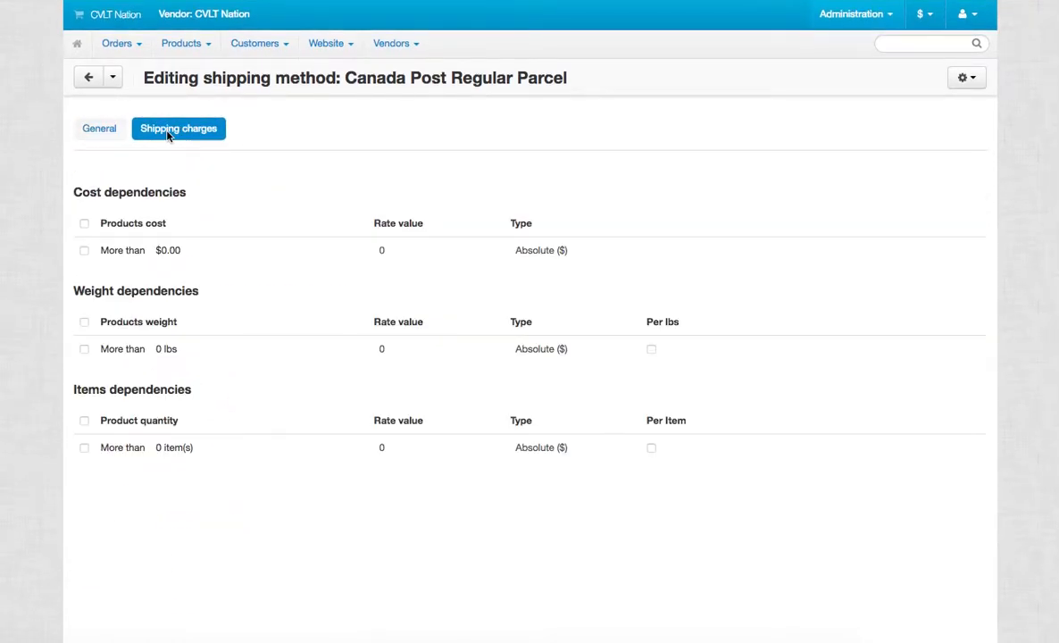
click(106, 132)
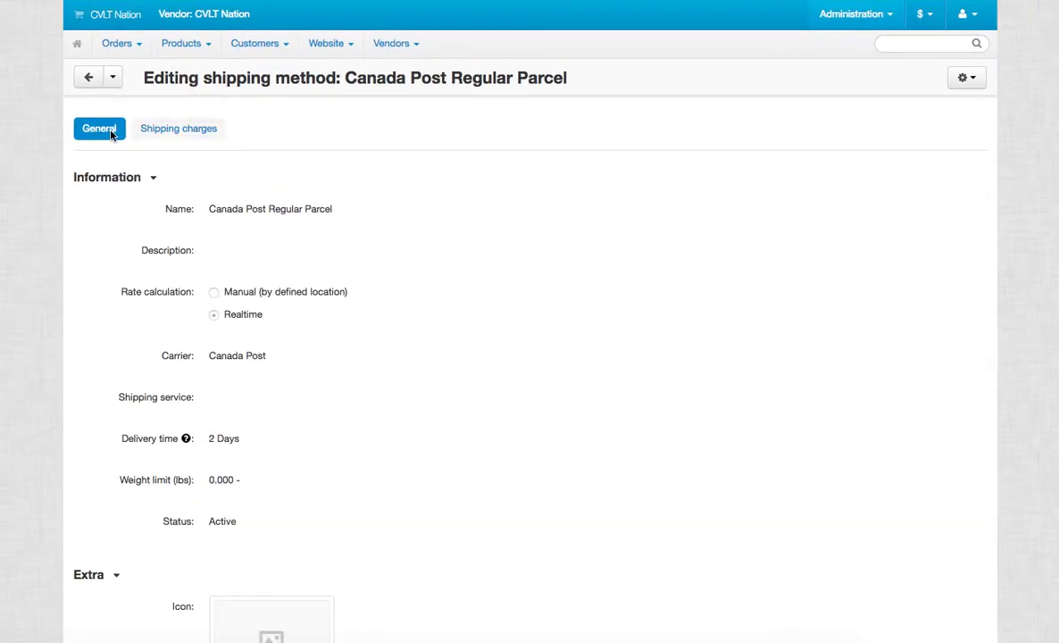
click(89, 79)
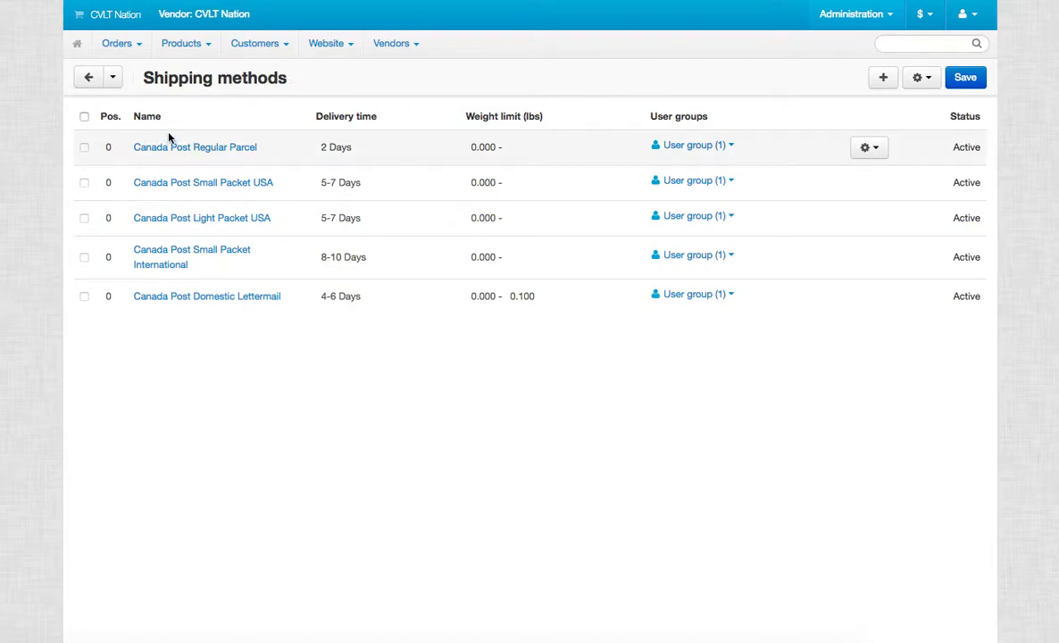
- Start a new shipping method named Royal Mail Domestic Parcel
click(883, 81)
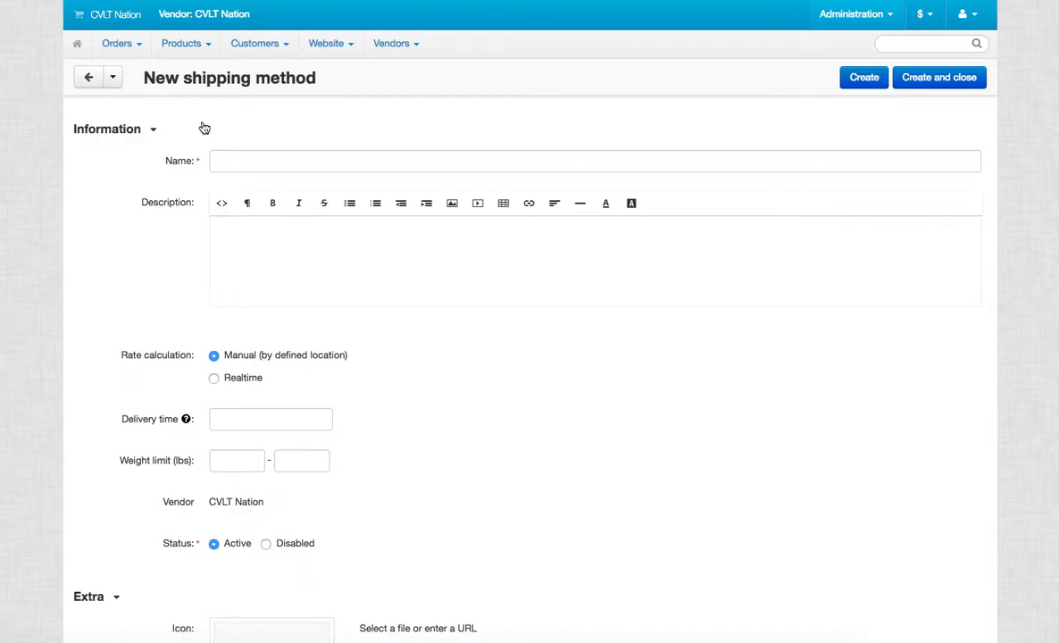
click(344, 161)
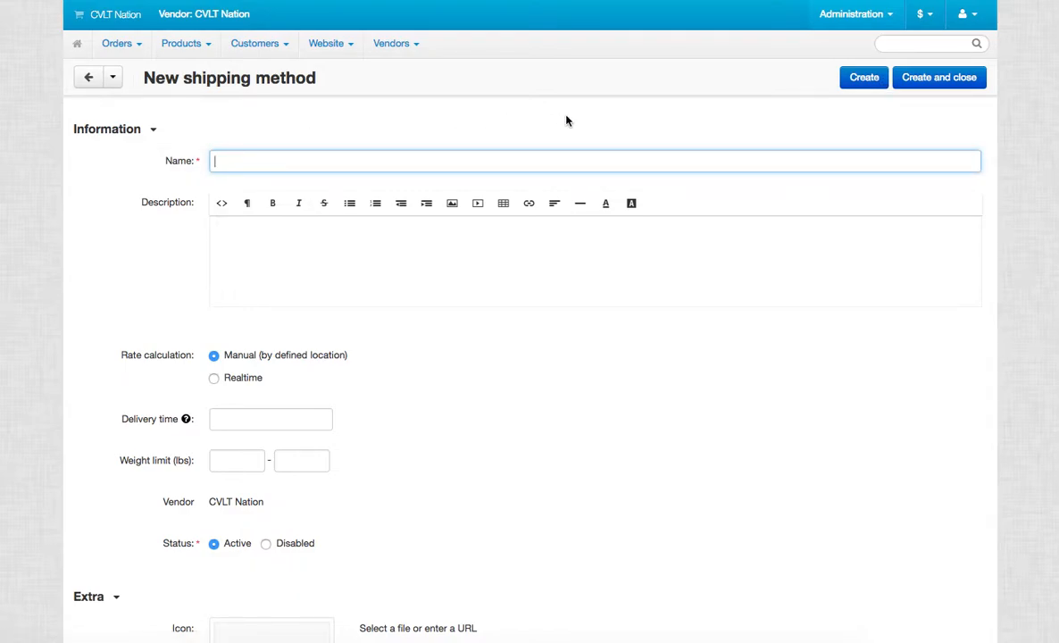
text(Royal Mail)
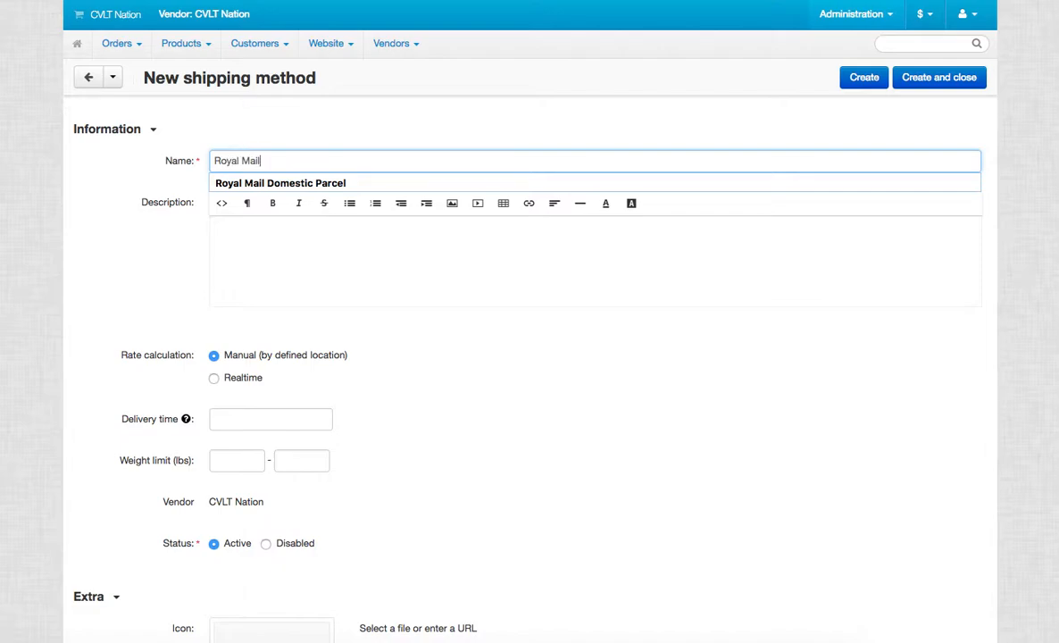
key(Down)
key(Tab)
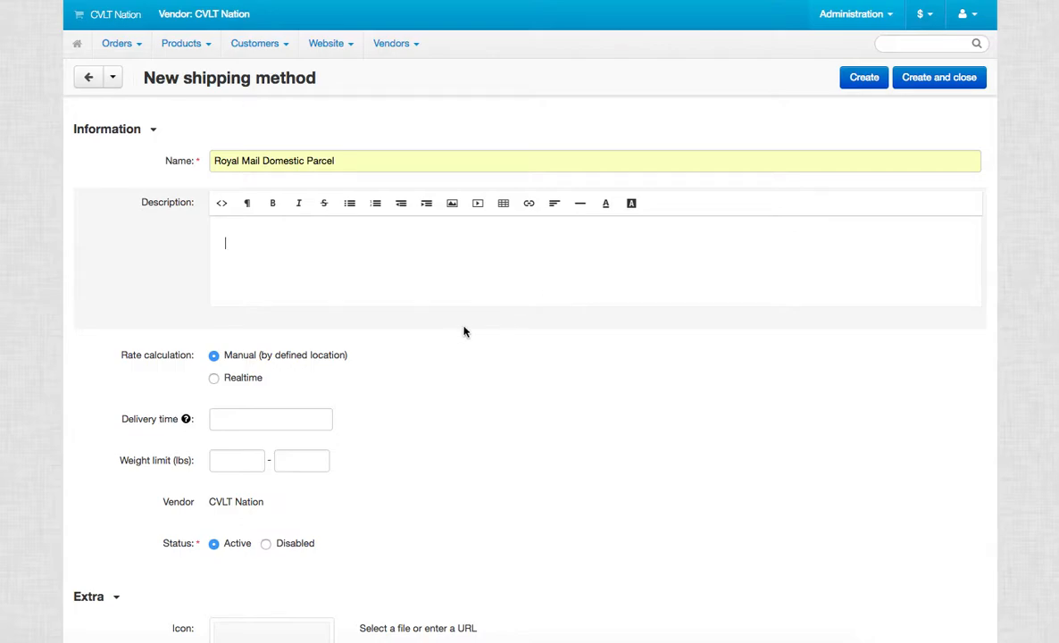
- Set the delivery time to 2-4 Days and the upper weight limit to 10 lbs
scroll(424, 406, down, 3)
click(272, 306)
text(2-4 Days)
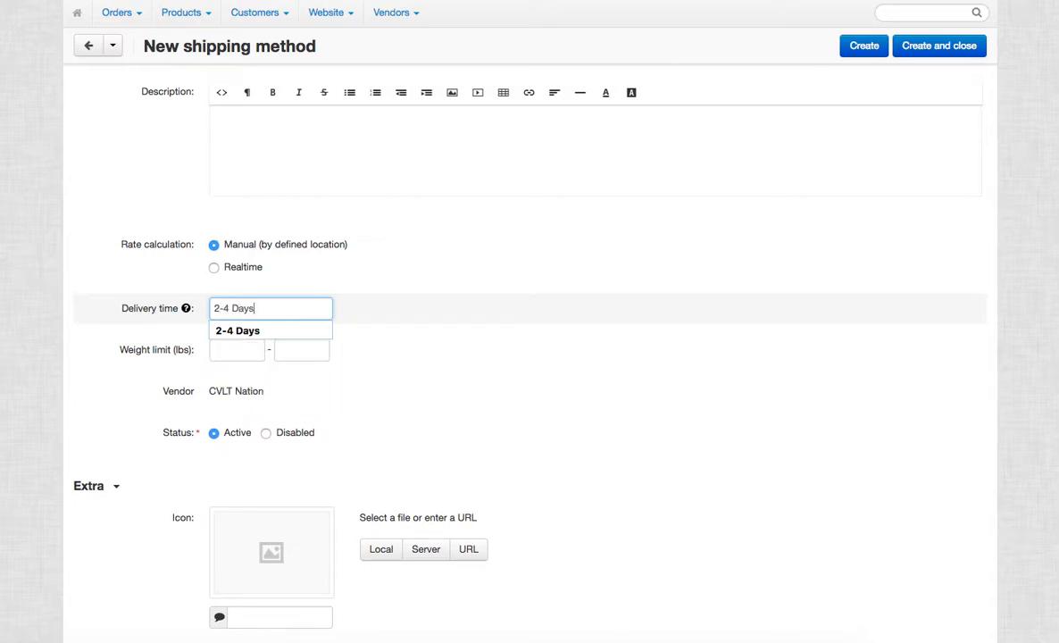
click(310, 333)
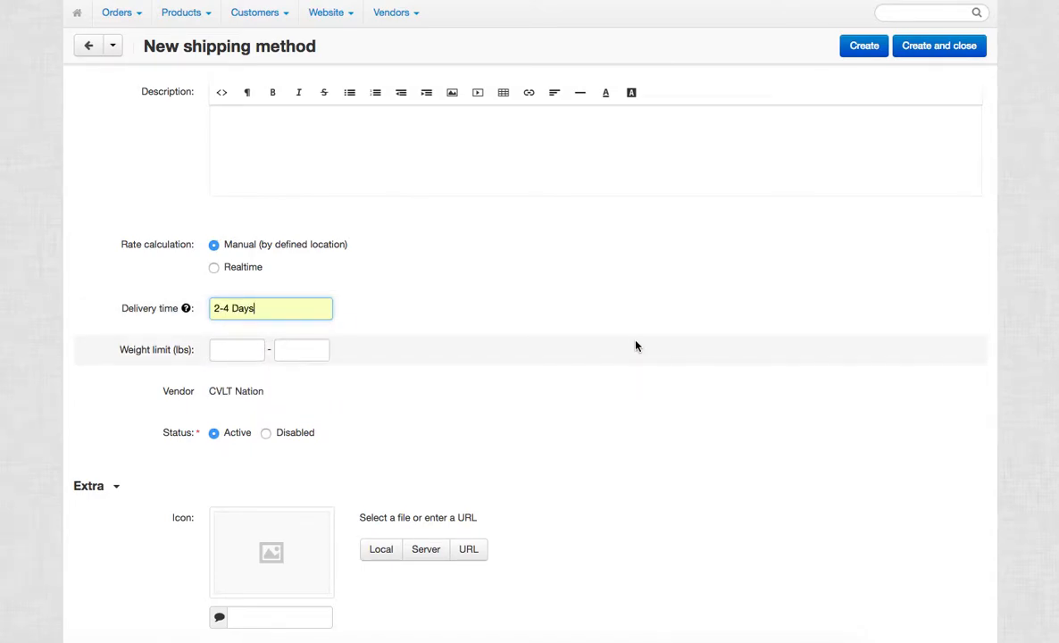
scroll(633, 344, down, 3)
click(317, 222)
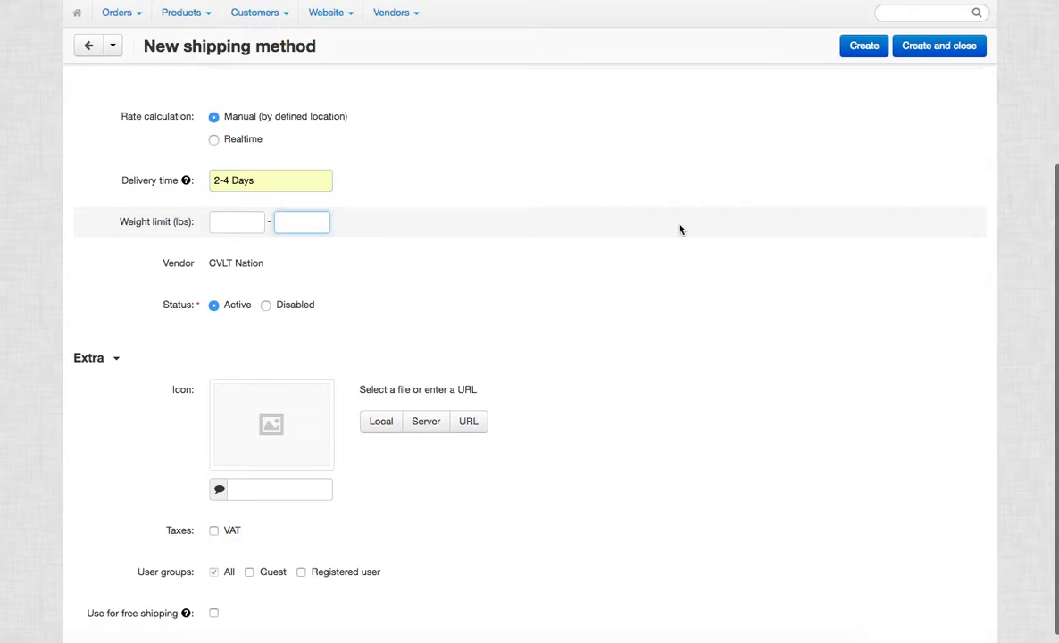
text(10)
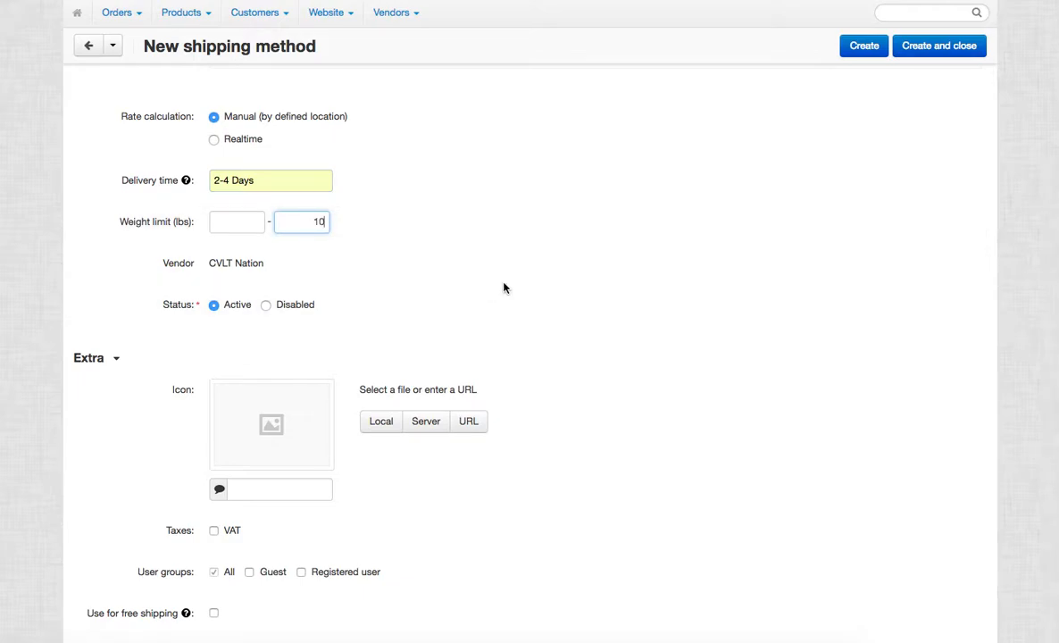
- Check the vendor and remaining options of the new shipping method, and create it
scroll(227, 286, down, 1)
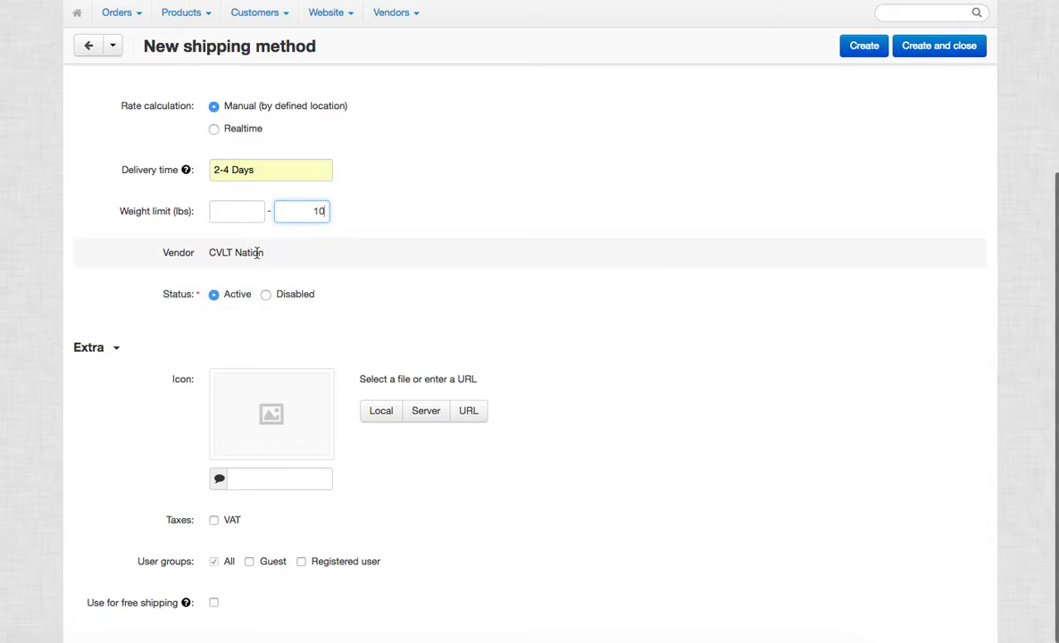
drag(206, 257, 264, 252)
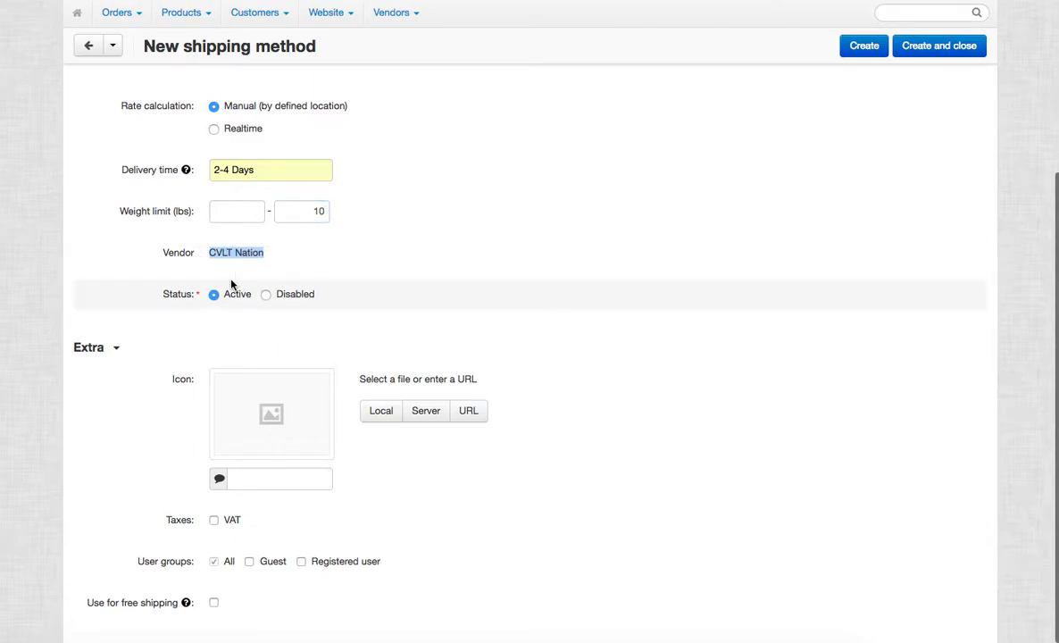
click(239, 257)
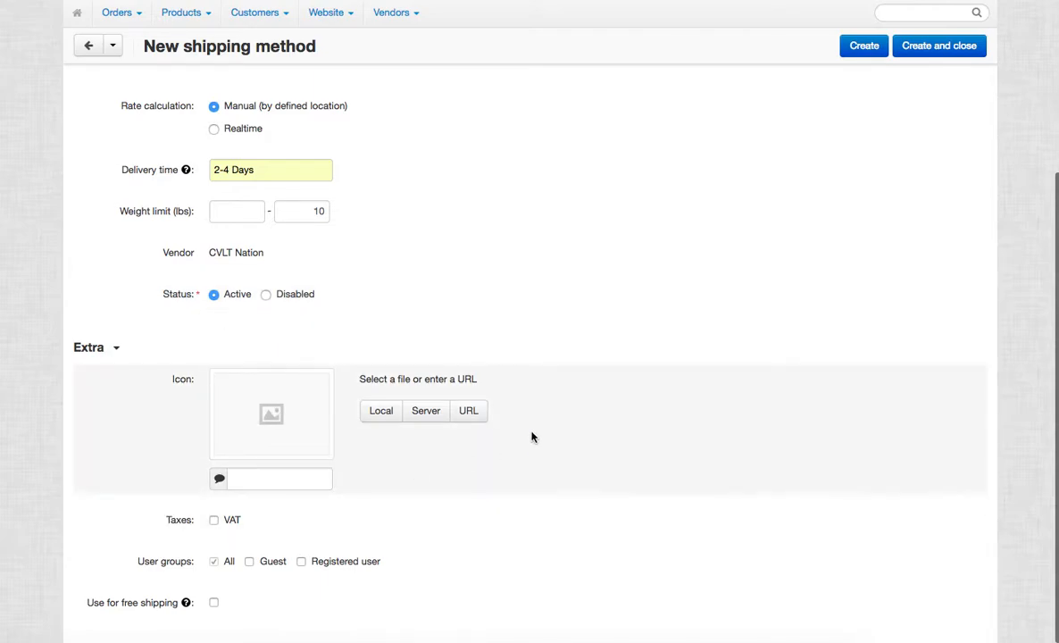
scroll(531, 437, up, 5)
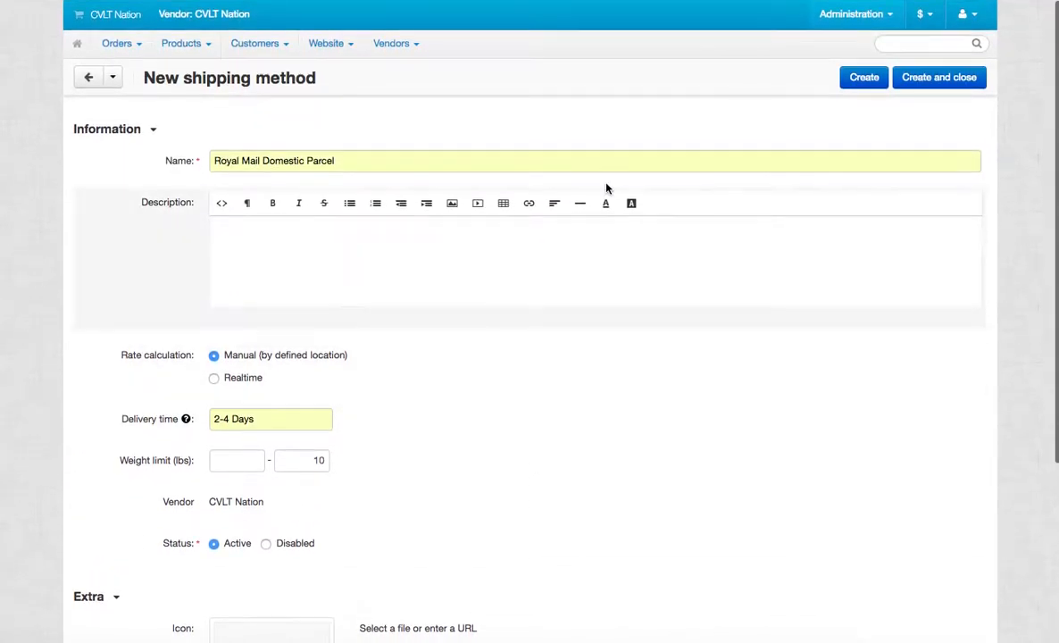
click(859, 77)
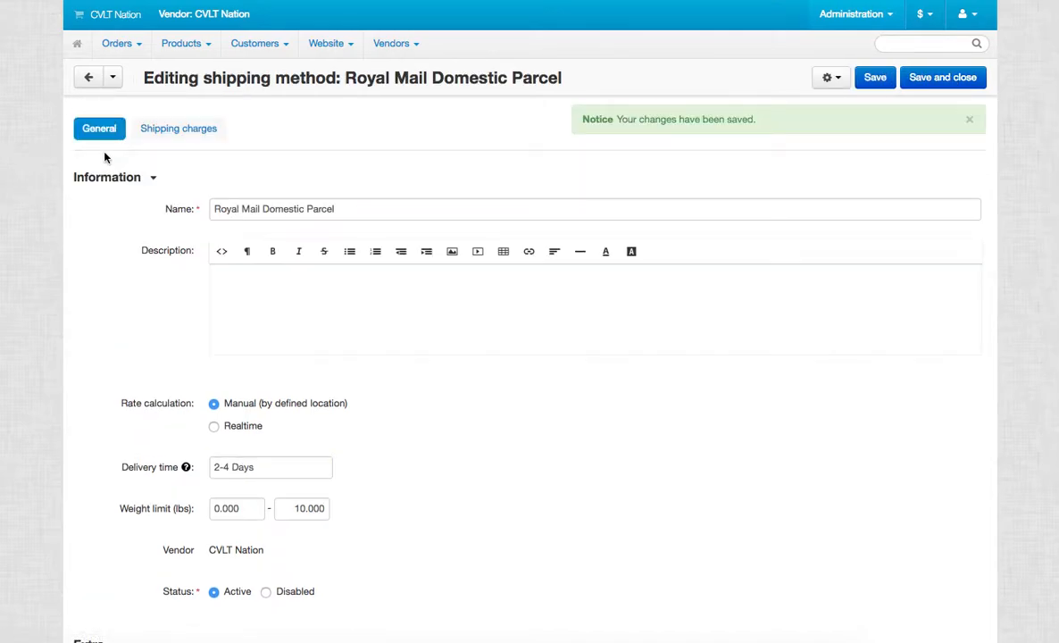
- Open the method's shipping charges, look through the locations and show the rates for the United Kingdom
click(154, 128)
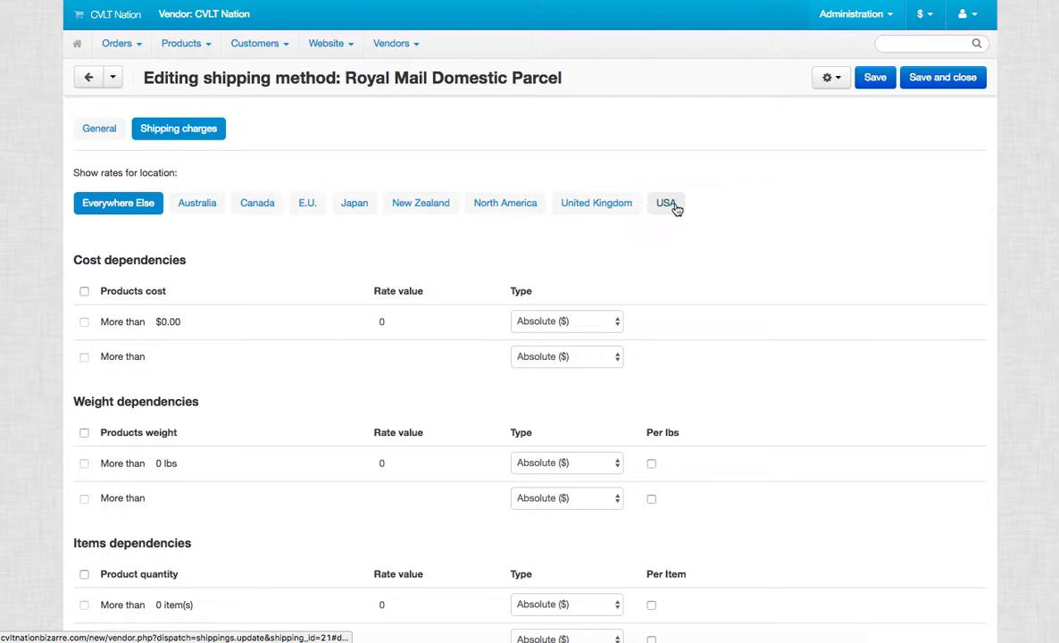
click(201, 205)
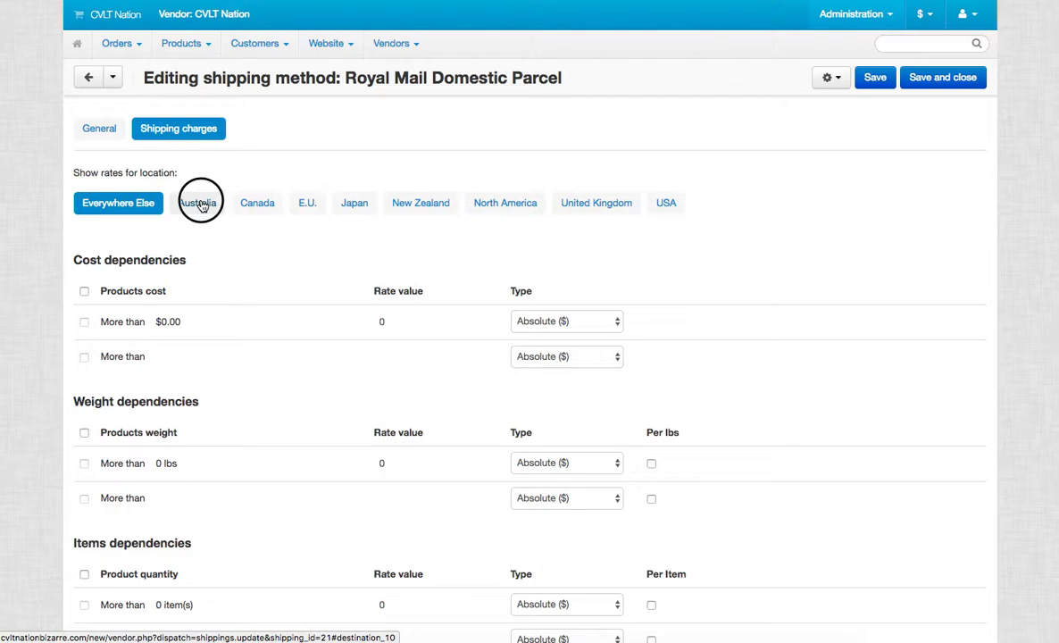
click(264, 204)
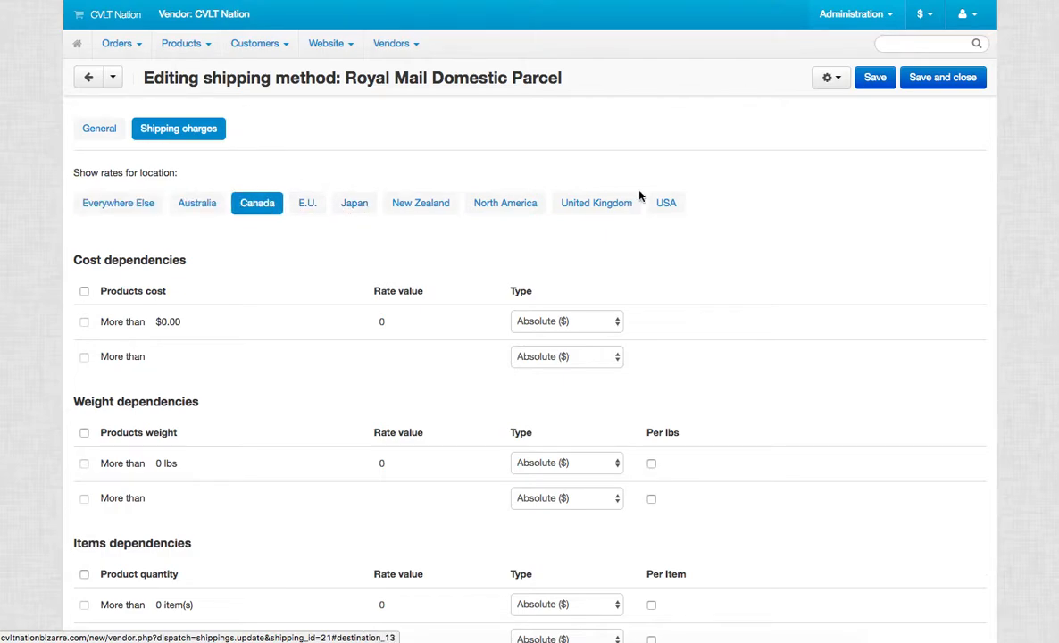
click(669, 206)
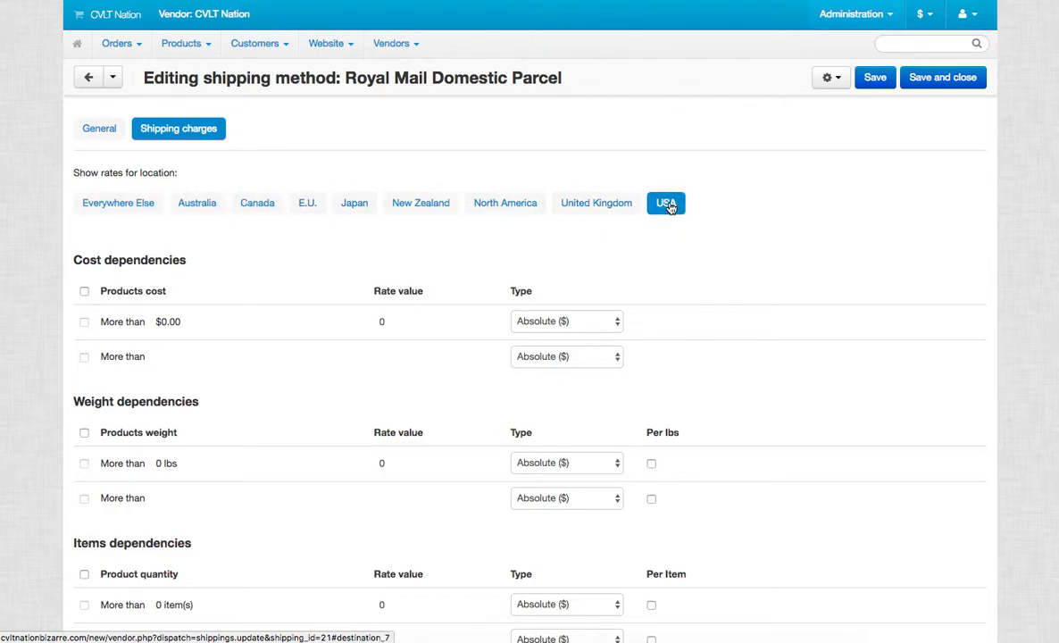
click(502, 206)
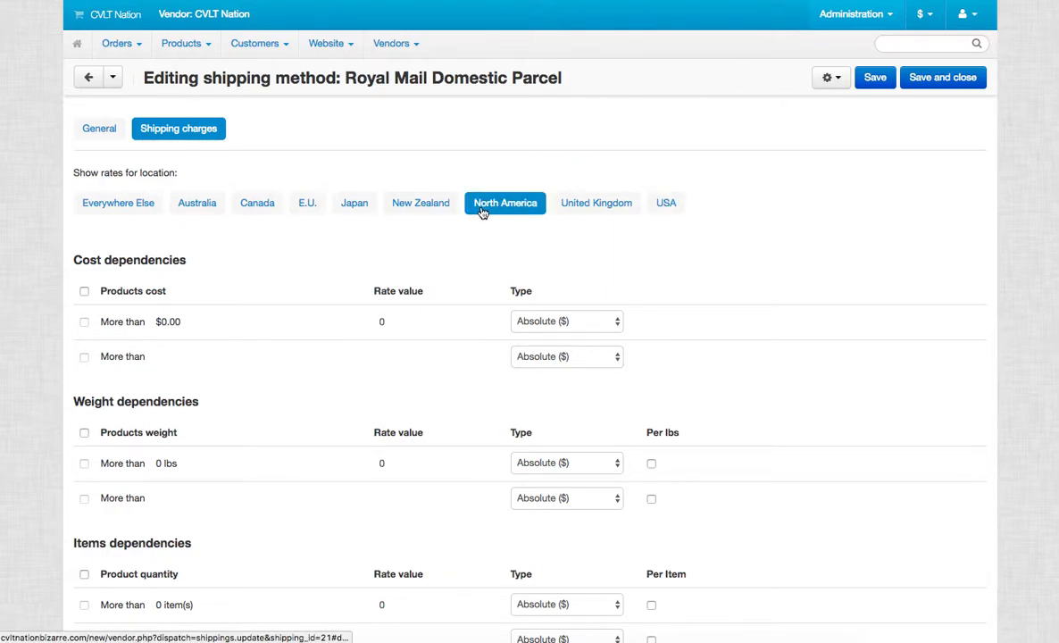
click(587, 204)
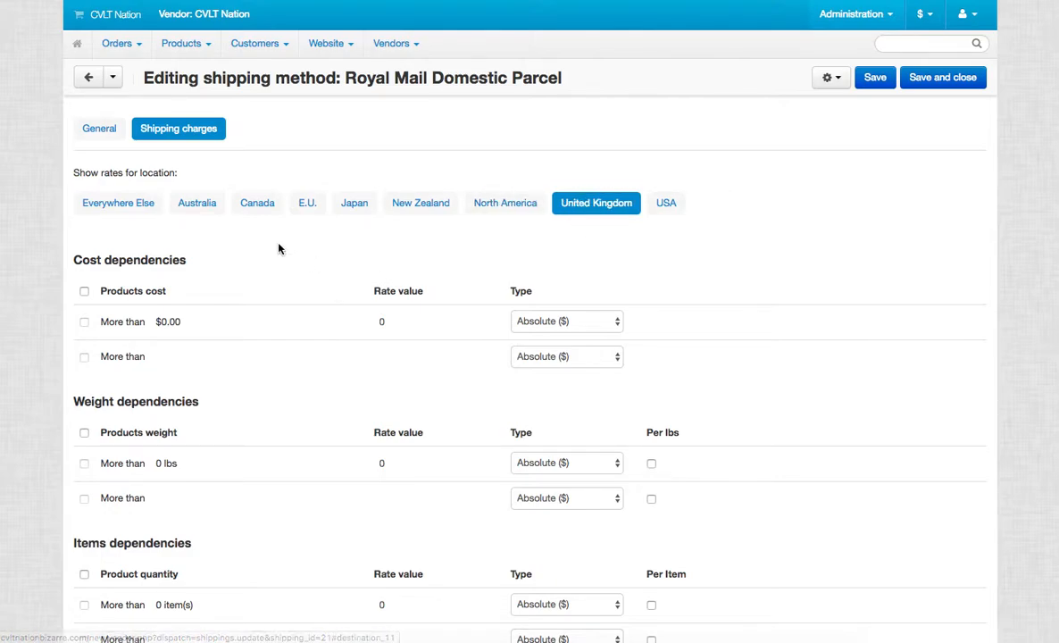
- Tick the United Kingdom weight dependencies and set absolute rates of 5 for more than 0 lbs and 10 for more than 1 lbs
scroll(223, 244, down, 1)
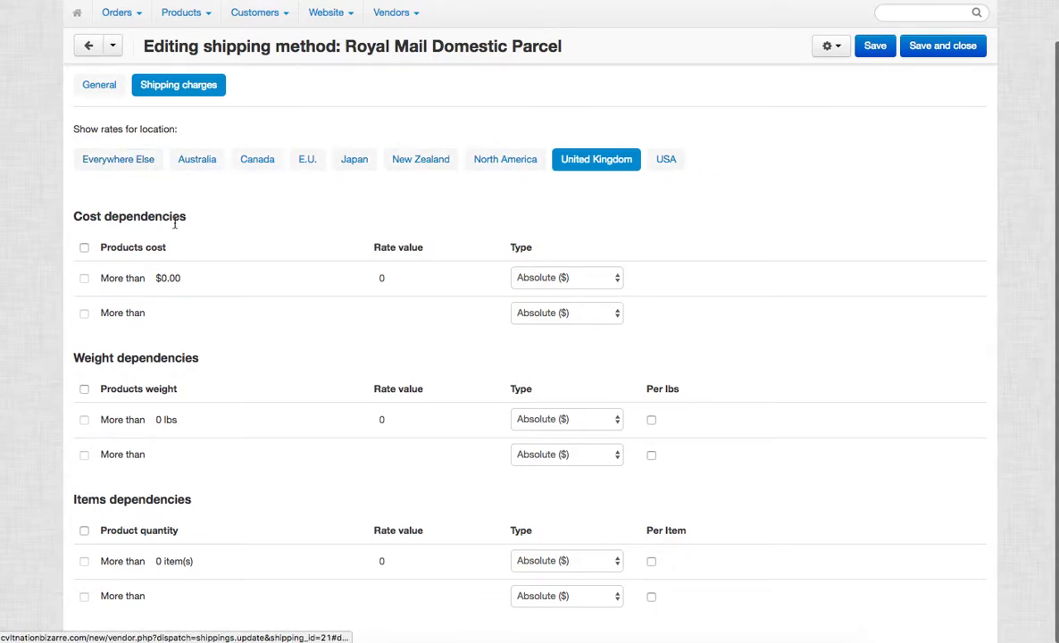
mouse_move(137, 408)
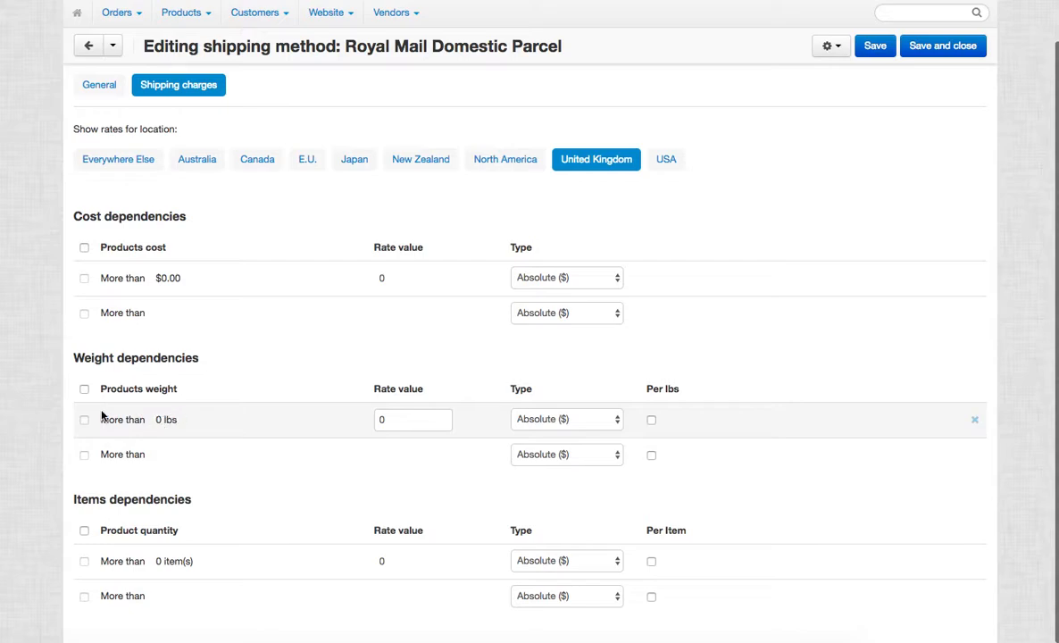
click(84, 390)
click(409, 416)
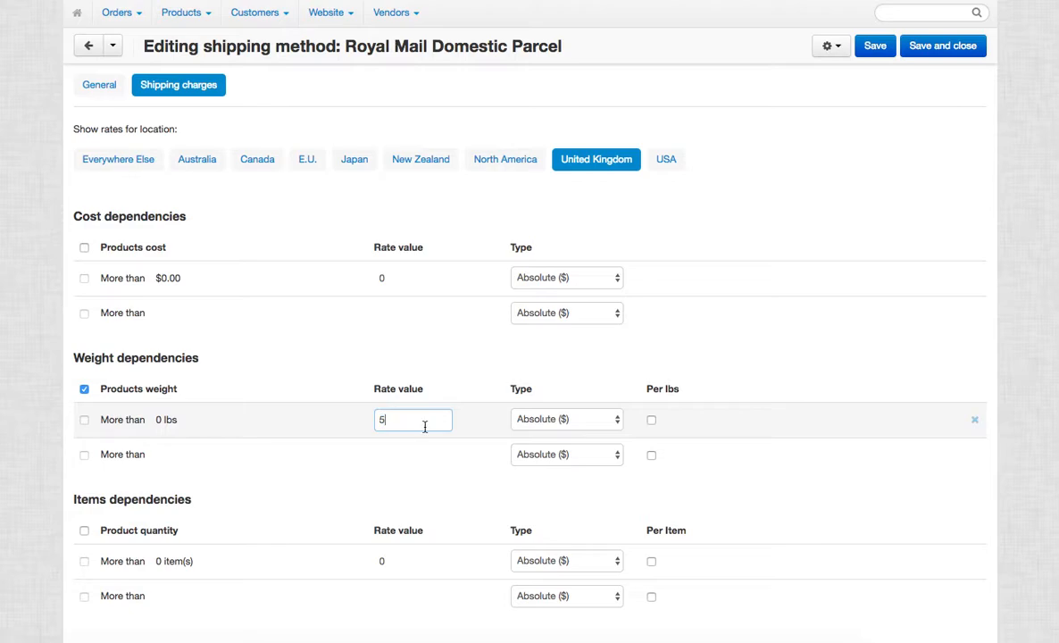
text(5)
click(118, 454)
text(1 lbs)
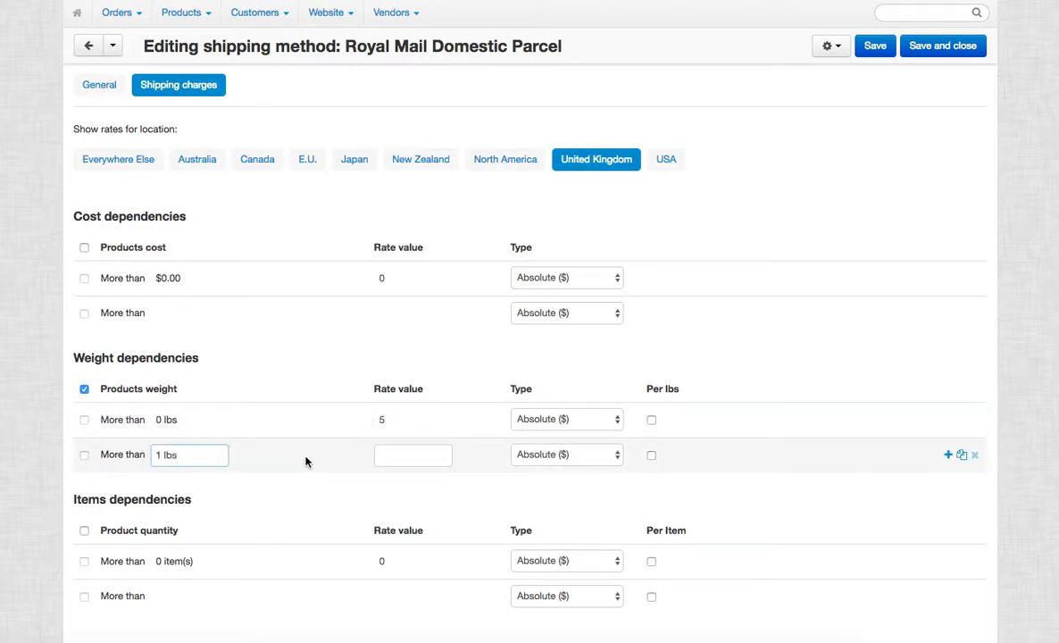
click(412, 455)
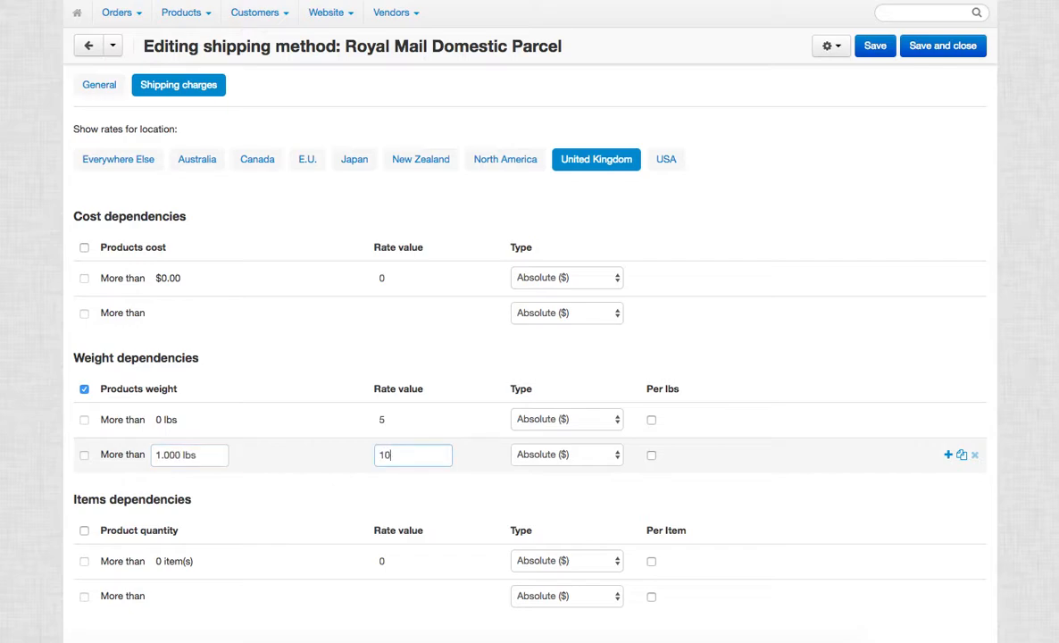
- Clone the 1 lbs rate row, change it to a rate of 15 for more than 2 lbs, and save and close the shipping method
click(962, 455)
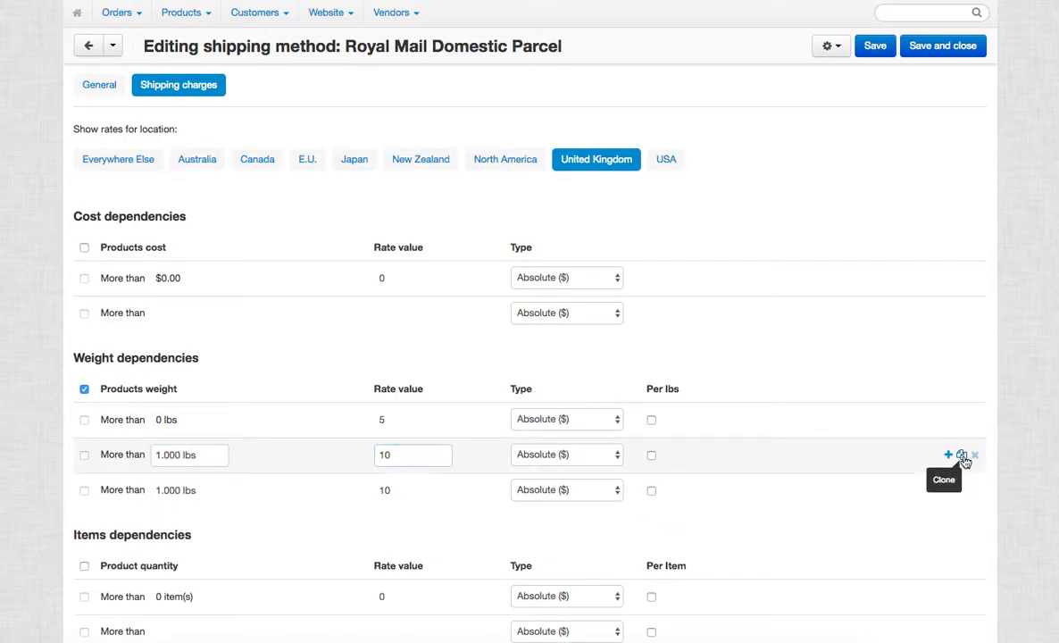
click(159, 491)
click(159, 491)
key(BackSpace)
text(2)
double_click(395, 492)
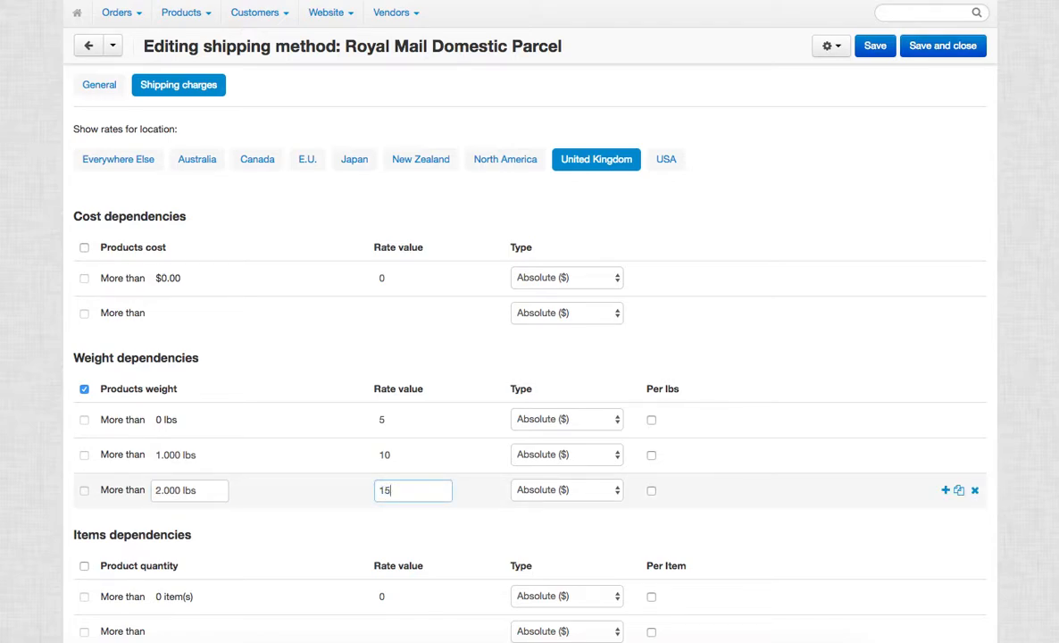
text(15)
scroll(732, 510, up, 1)
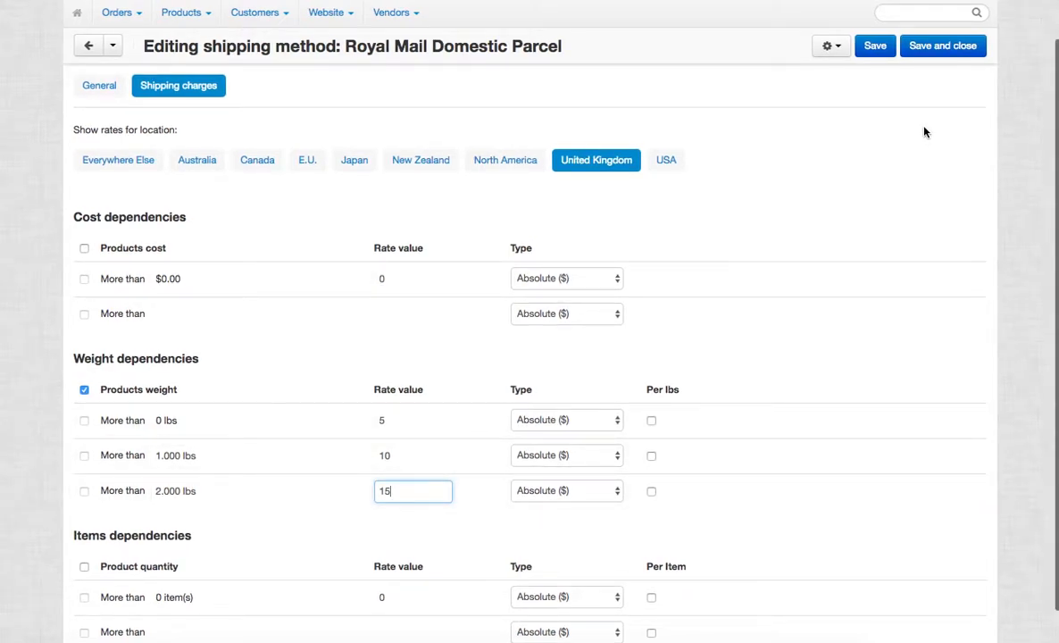
click(955, 46)
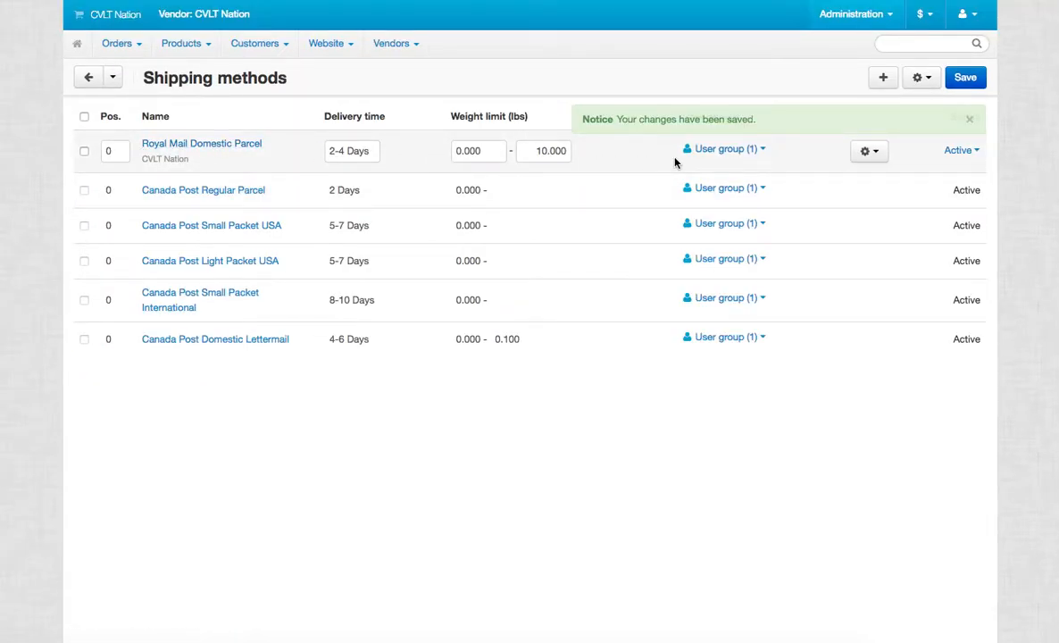
- Start a new shipping method named Royal Mail International Parcel with a delivery time of 3-4 Weeks
click(882, 77)
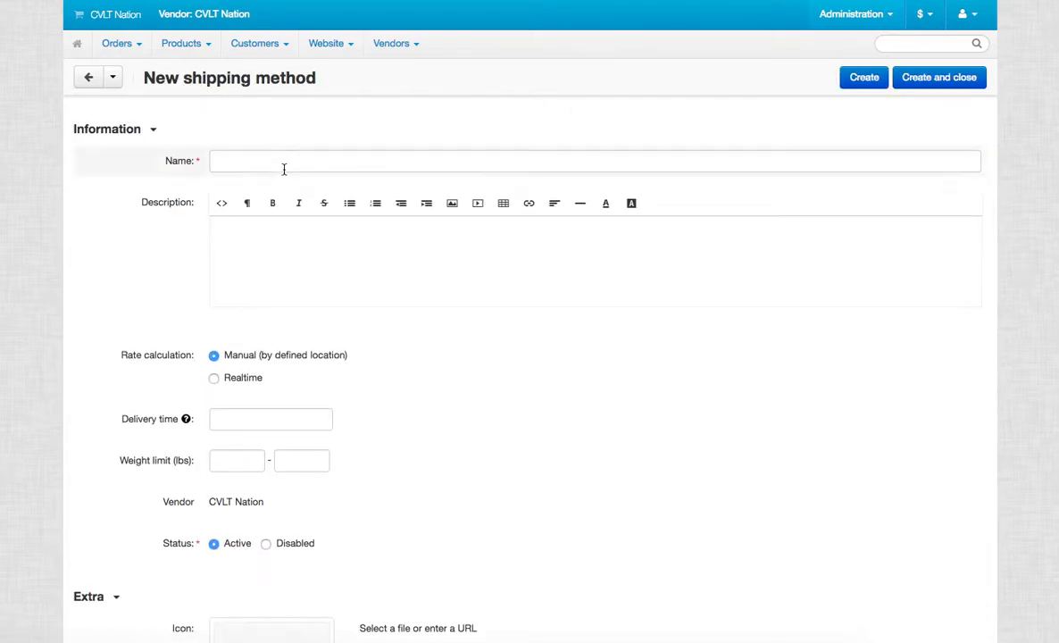
text(Royal Mail International Parcel)
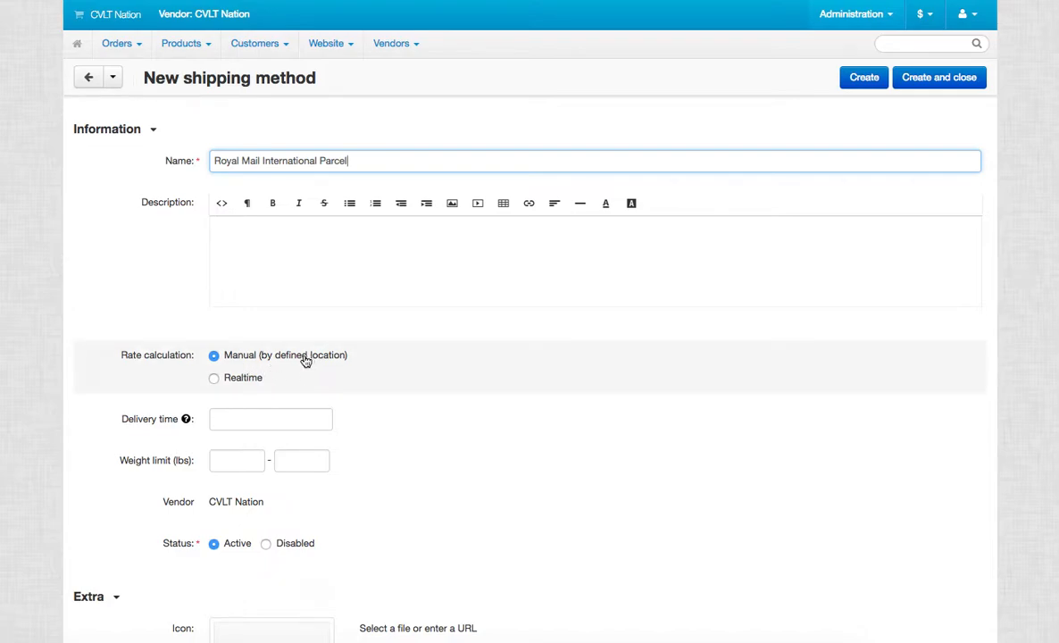
click(287, 420)
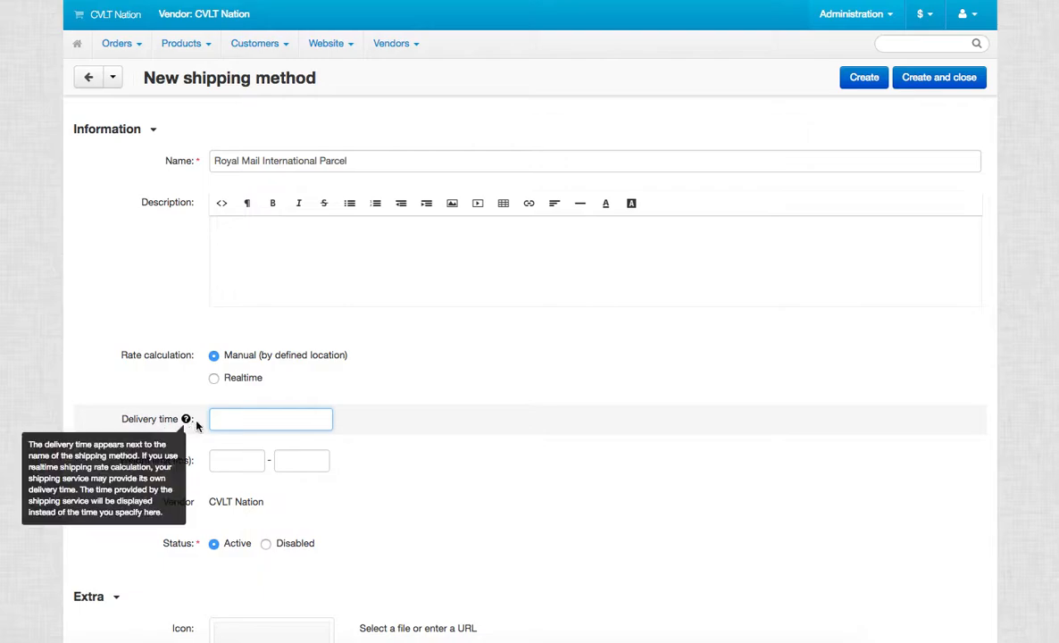
text(3-4)
key(Down)
key(Return)
key(Tab)
key(ctrl+Up)
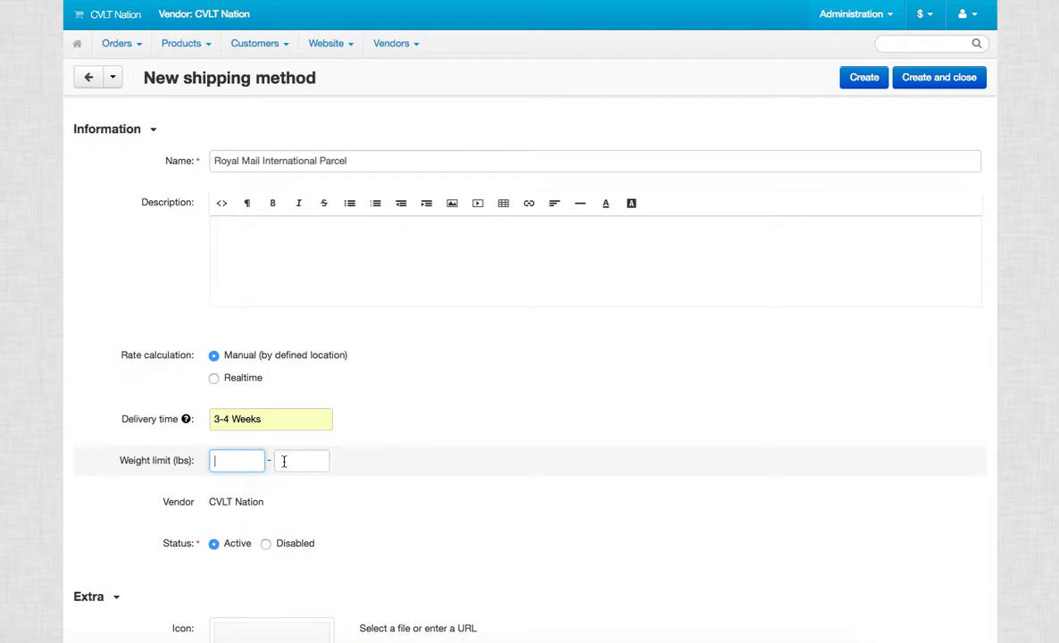
- Set the method's upper weight limit to 70 lbs, check the remaining options and create the shipping method
click(191, 438)
text(70)
click(419, 476)
scroll(441, 477, down, 4)
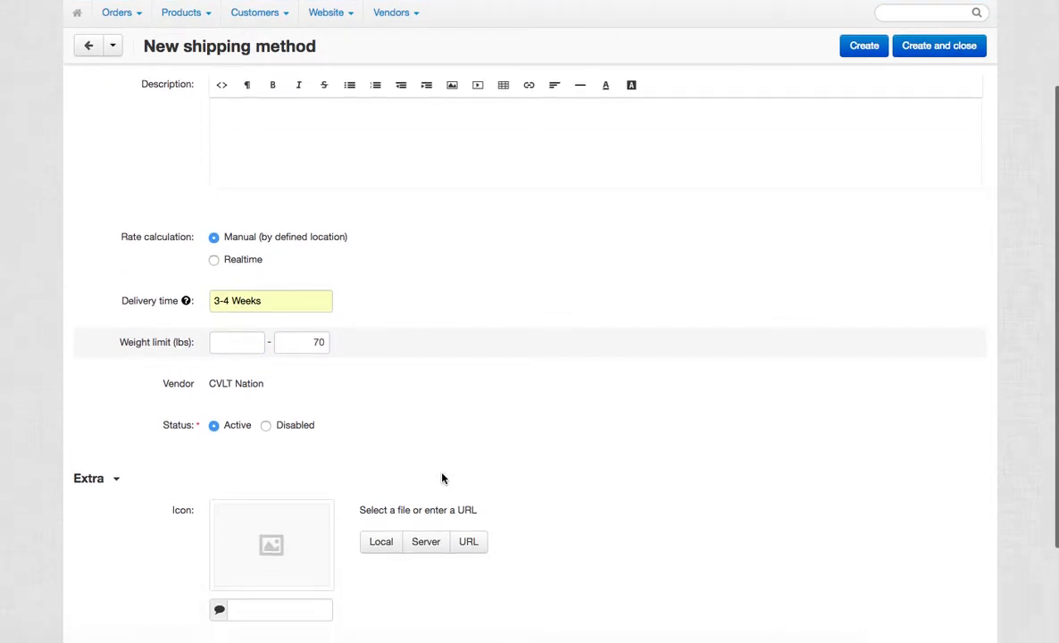
scroll(442, 478, up, 5)
click(863, 78)
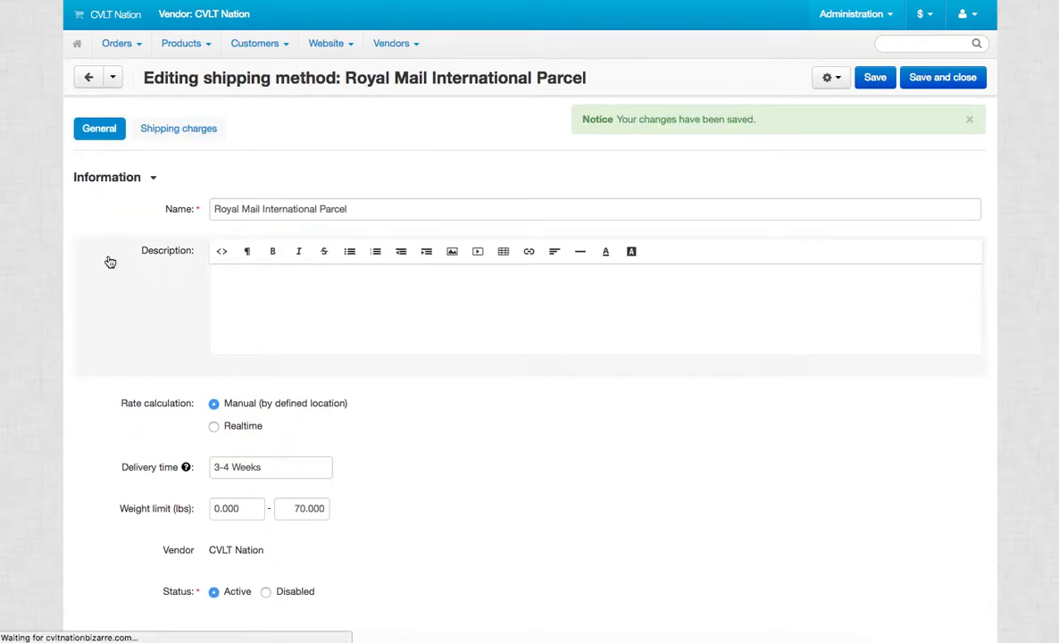
- In the method's shipping charges, tick North America's weight dependencies and set absolute rates of 10 for more than 0 lbs and 20 for more than 1 lbs
click(181, 130)
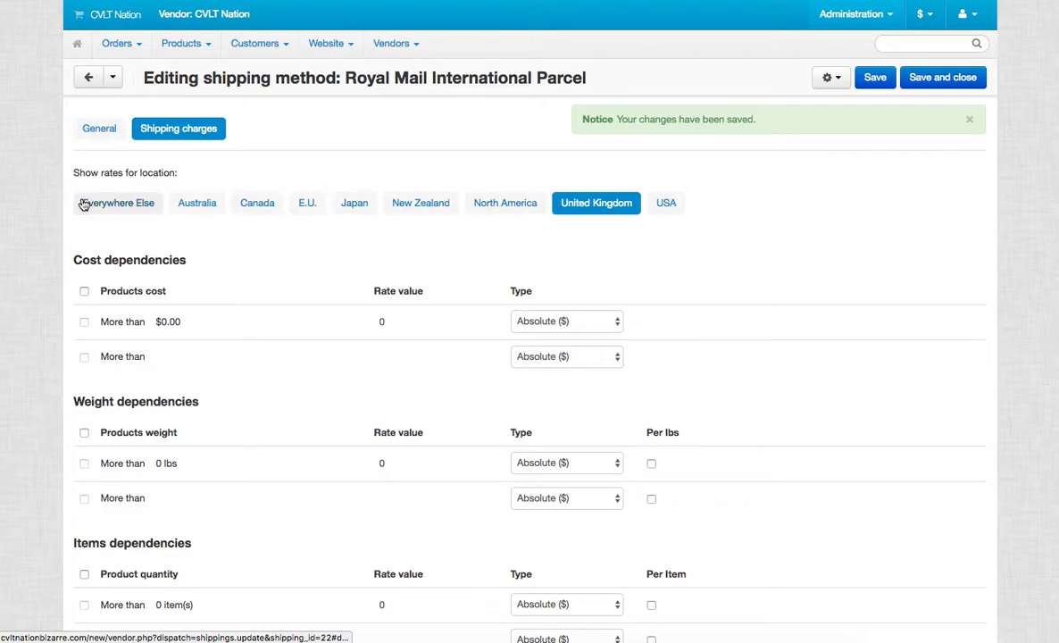
click(667, 205)
click(497, 205)
scroll(347, 267, down, 1)
click(85, 393)
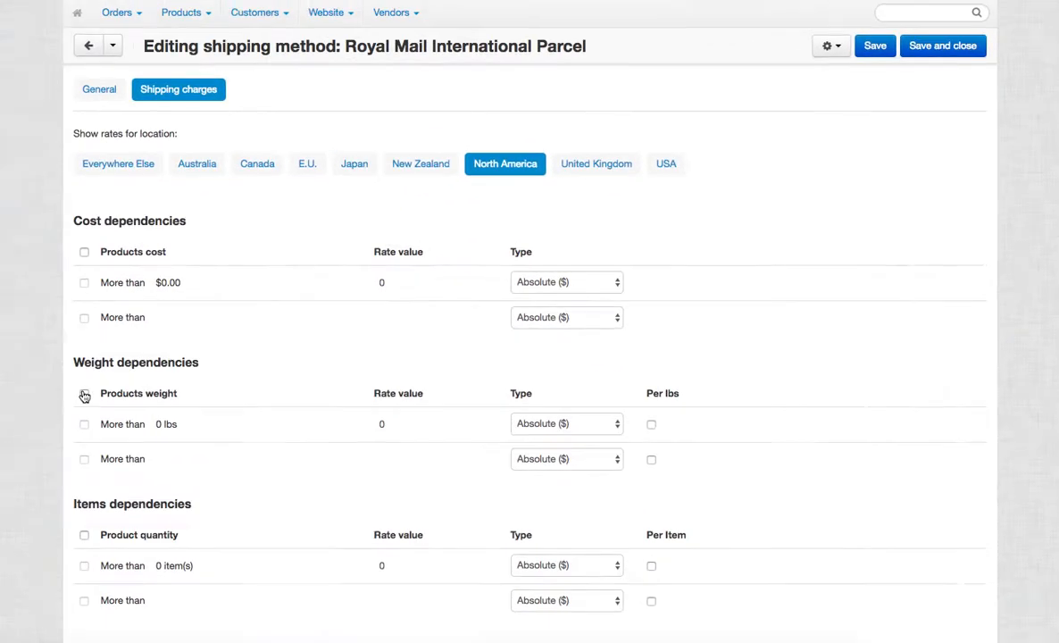
click(85, 394)
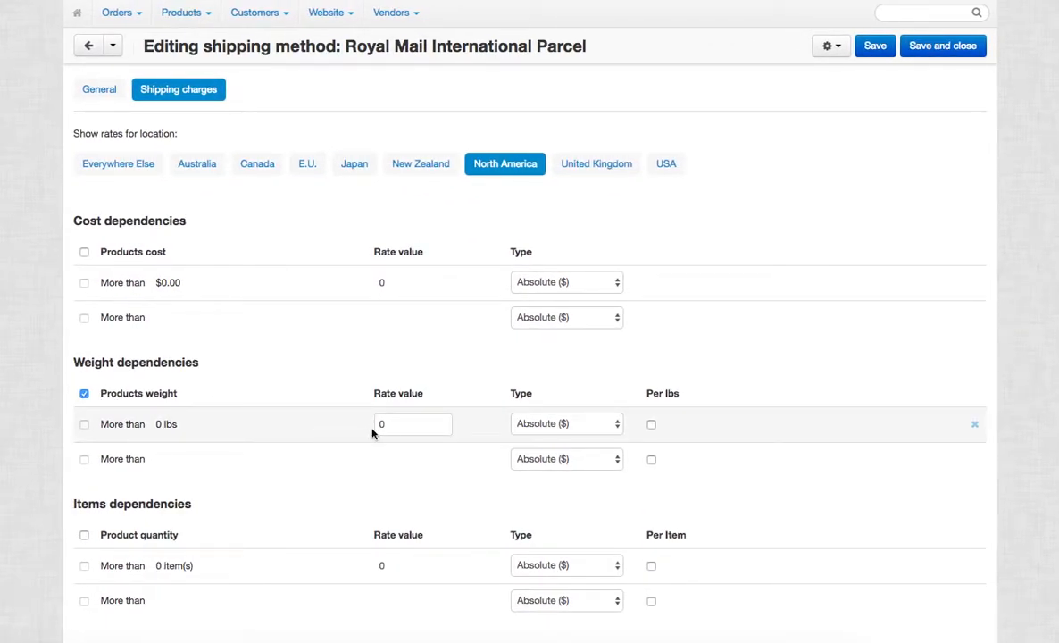
click(397, 425)
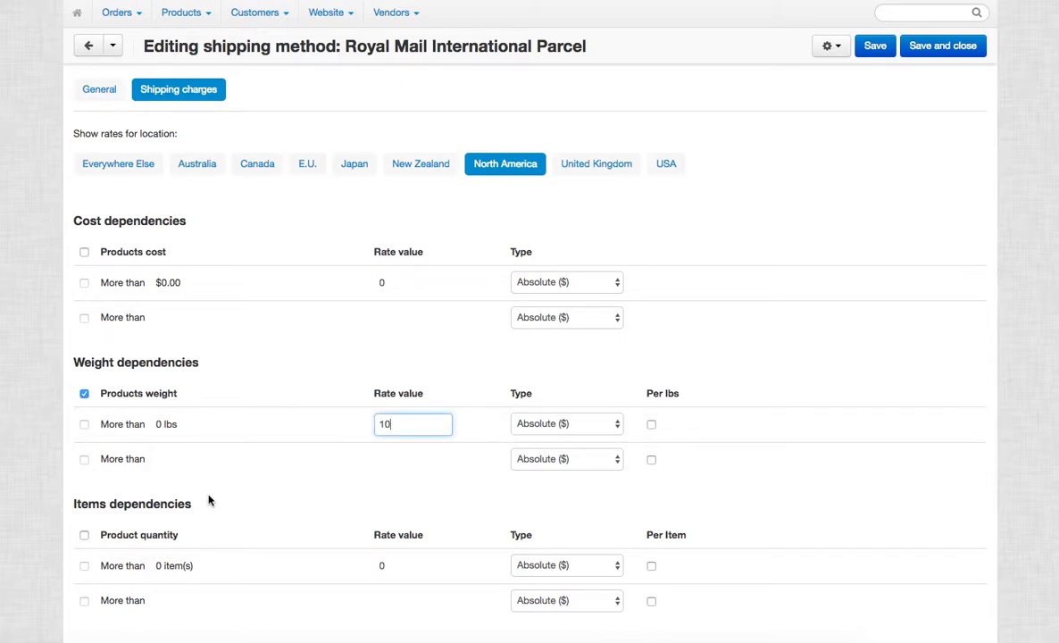
click(194, 459)
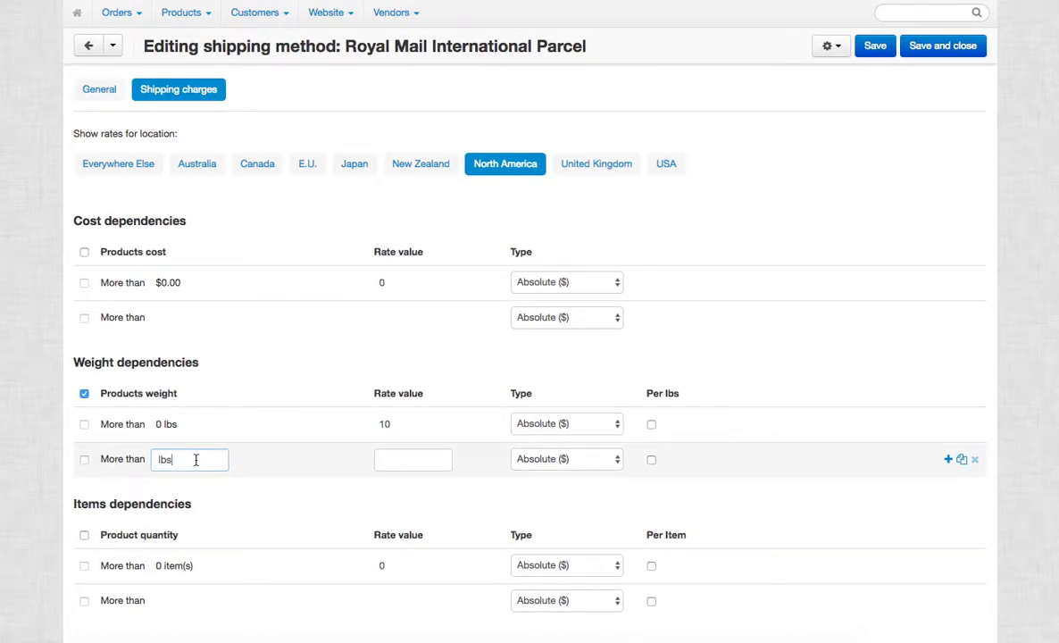
click(416, 458)
- Tick New Zealand's weight dependencies, compare with North America, and set rates of 10 for more than 0 lbs and 20 in the second row
click(415, 168)
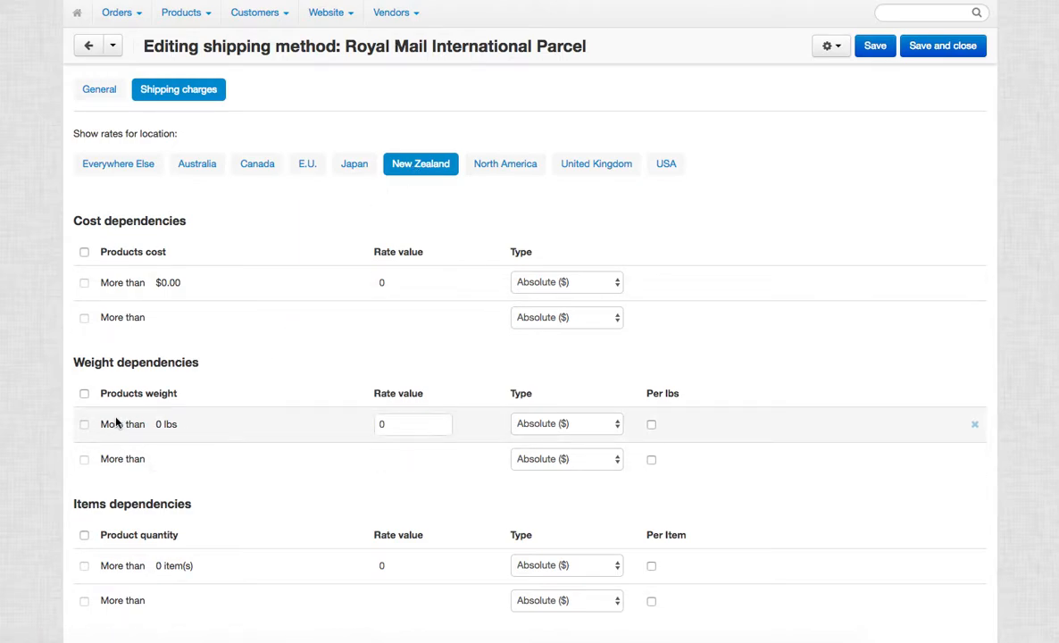
click(83, 395)
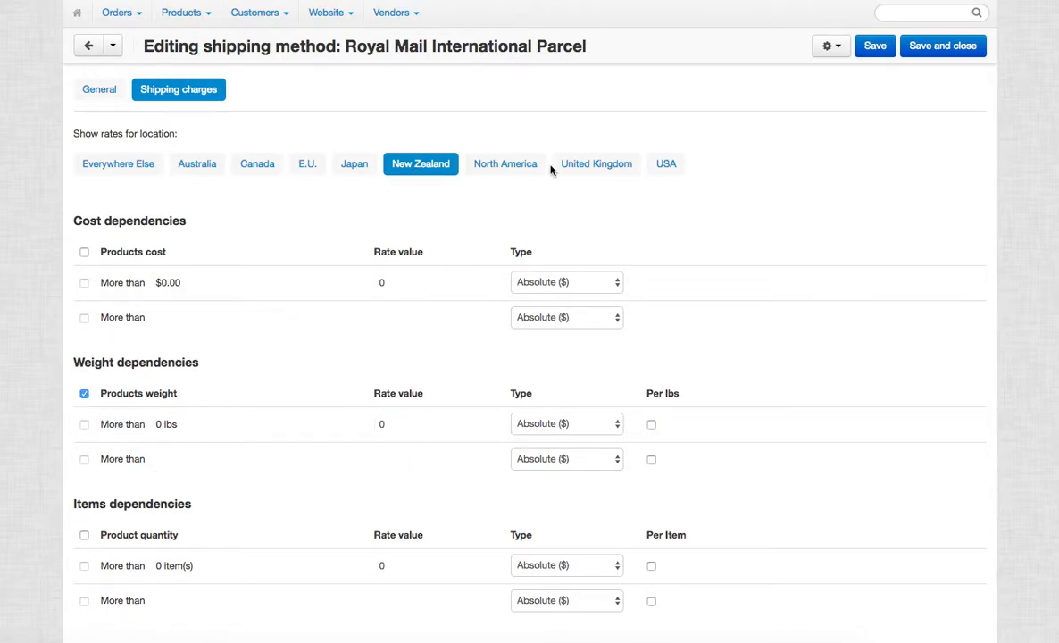
click(489, 171)
click(412, 164)
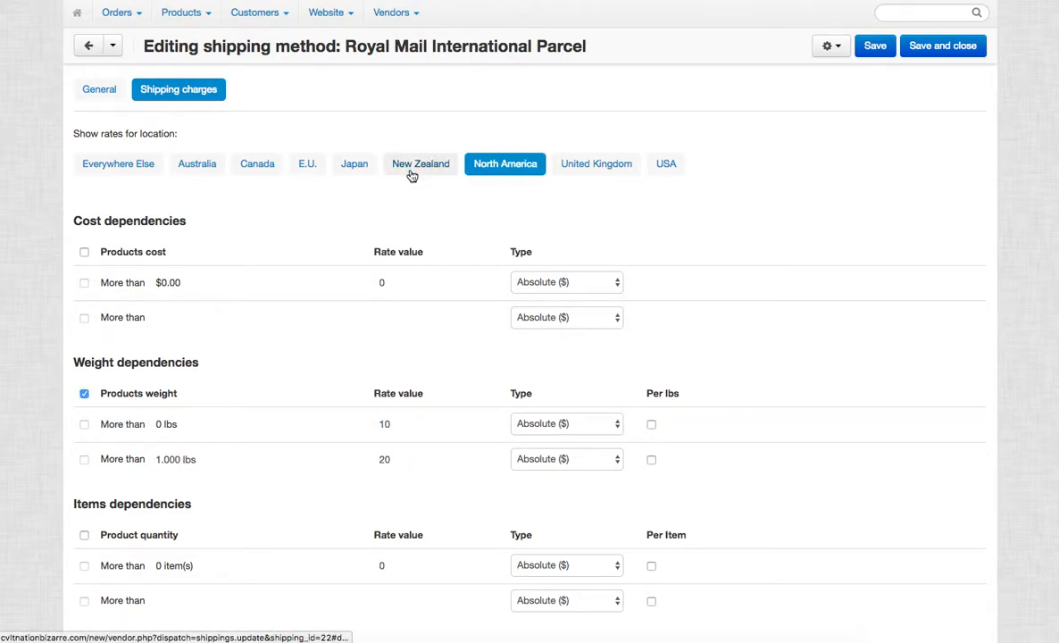
click(427, 426)
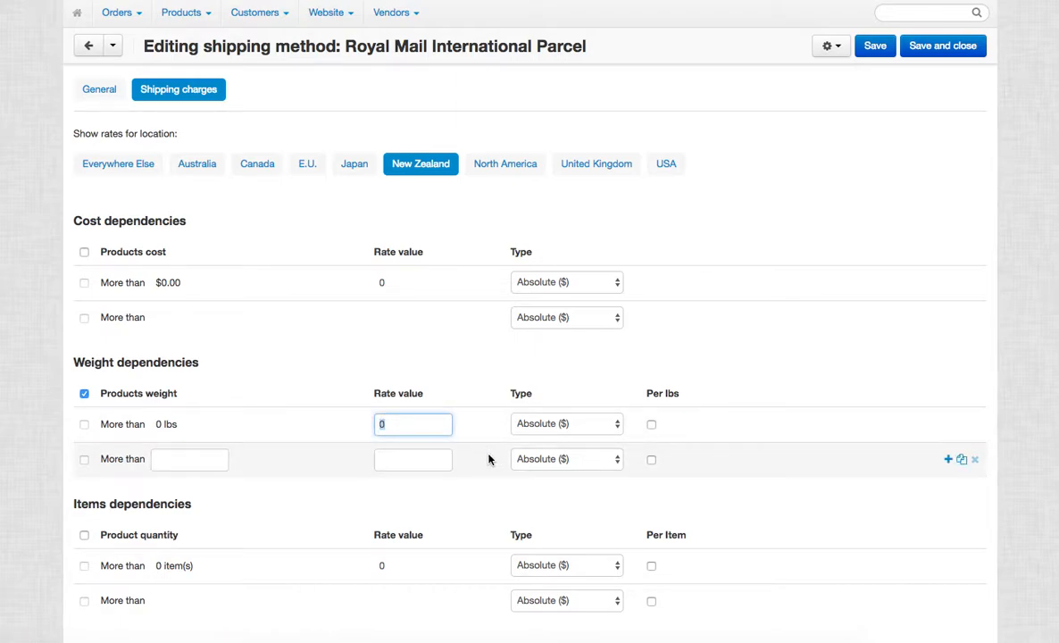
text(10)
click(416, 462)
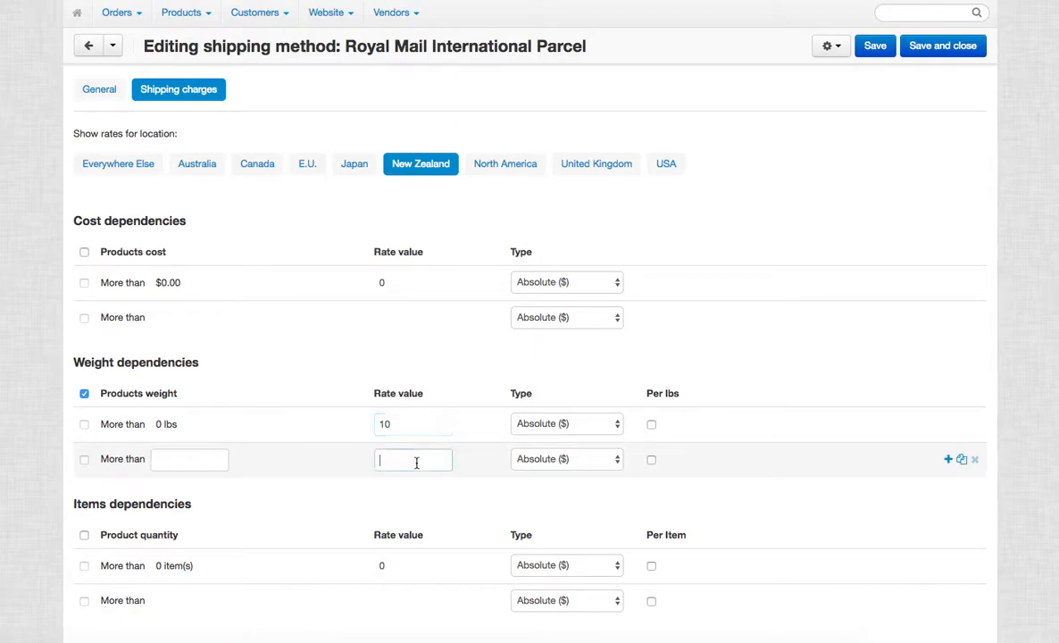
- Set Japan's ticked weight dependencies to 10 above 0 lbs and 20 above 1 lbs, and complete New Zealand's second row with 1 lbs
click(347, 166)
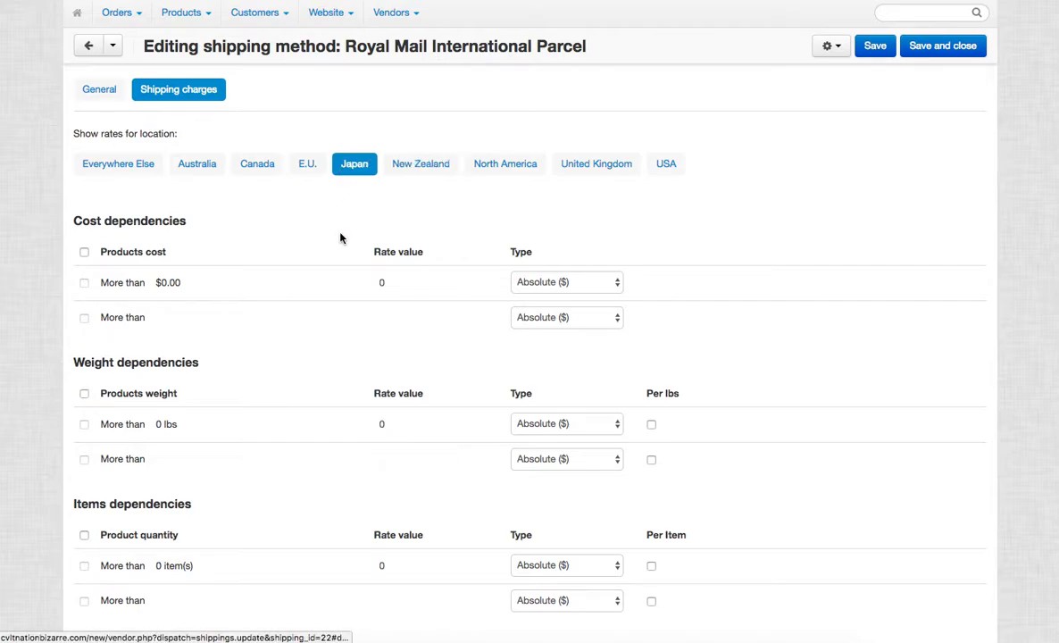
click(397, 428)
click(389, 457)
text(20)
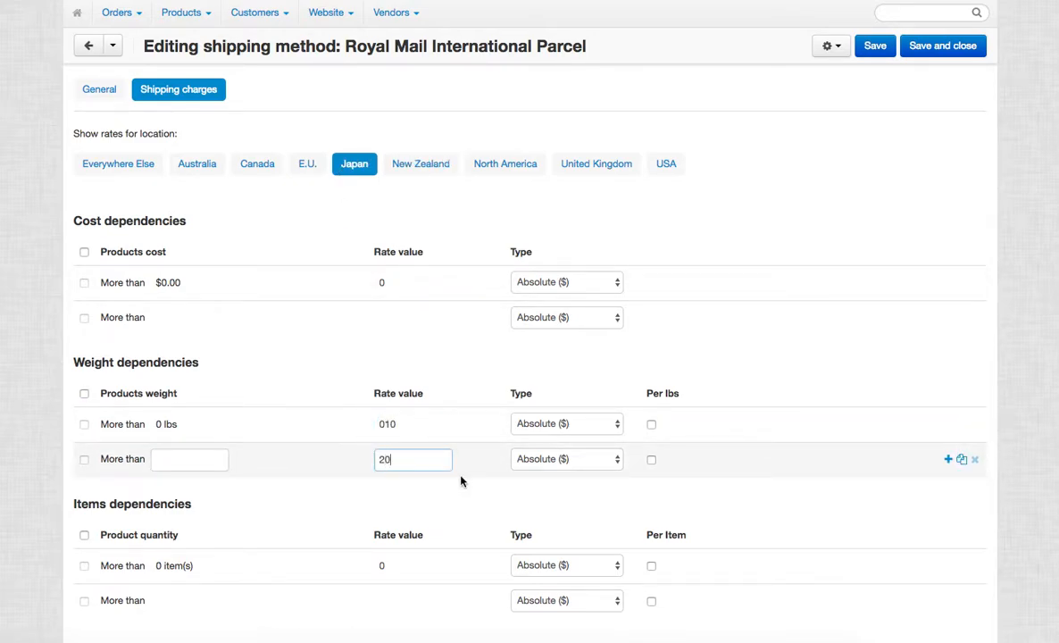
click(84, 393)
click(164, 459)
text(2)
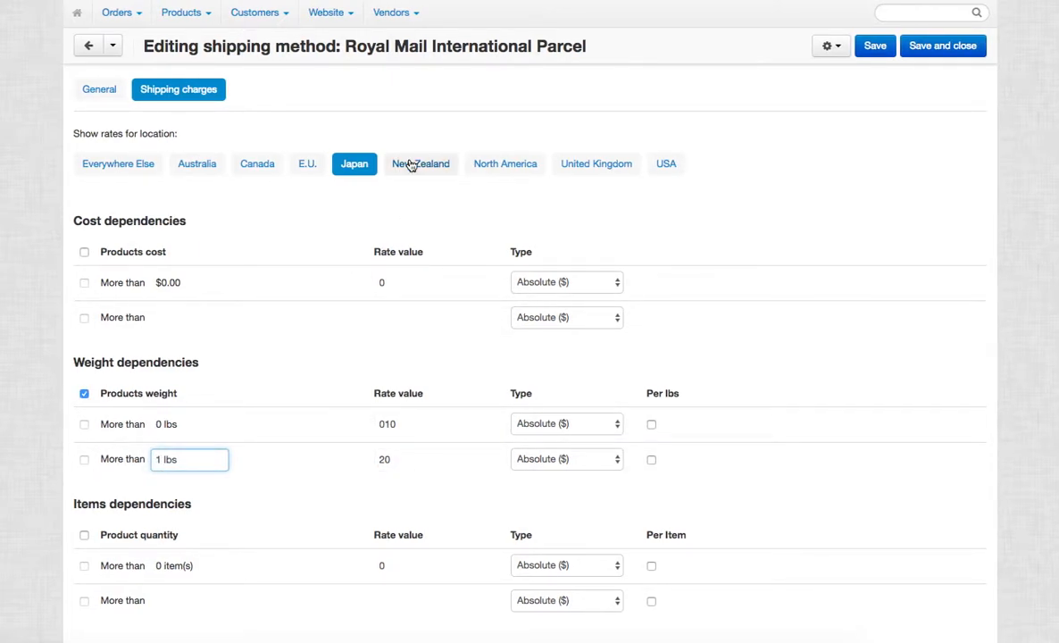
click(414, 165)
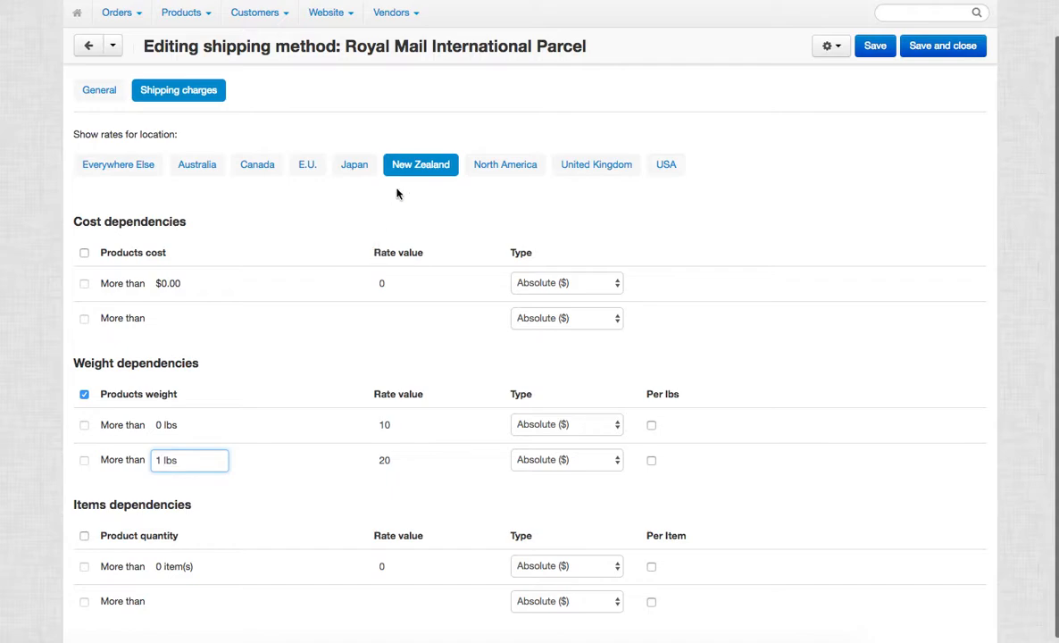
click(354, 165)
- Tick the E.U. weight dependencies and set absolute rates of 5 for more than 0 lbs and 10 for more than 1 lbs
click(303, 167)
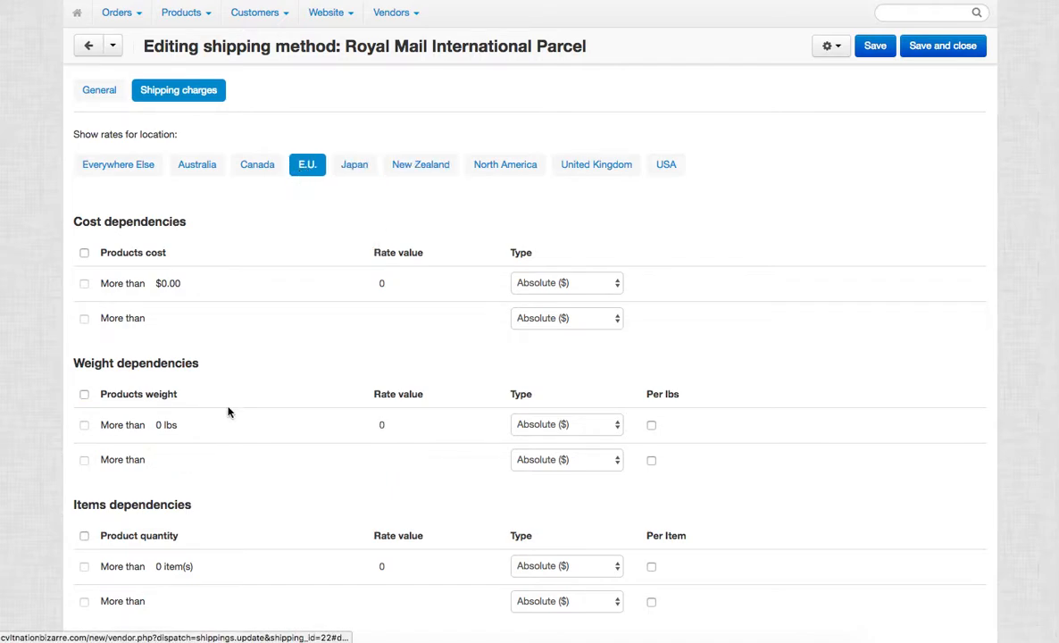
click(84, 394)
click(163, 458)
text(1lbs)
click(388, 424)
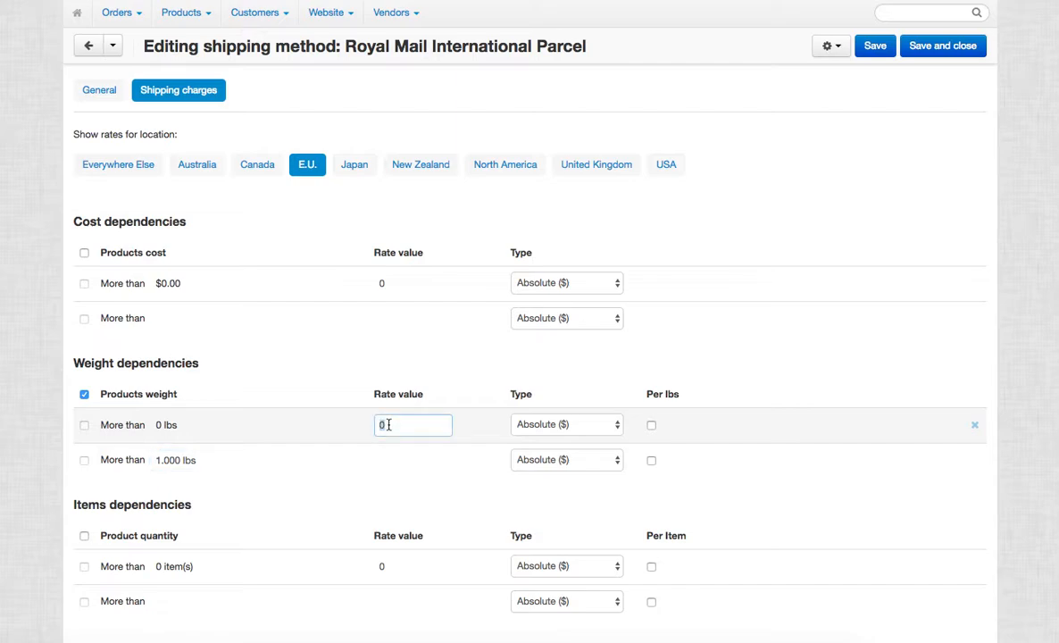
text(5)
click(393, 459)
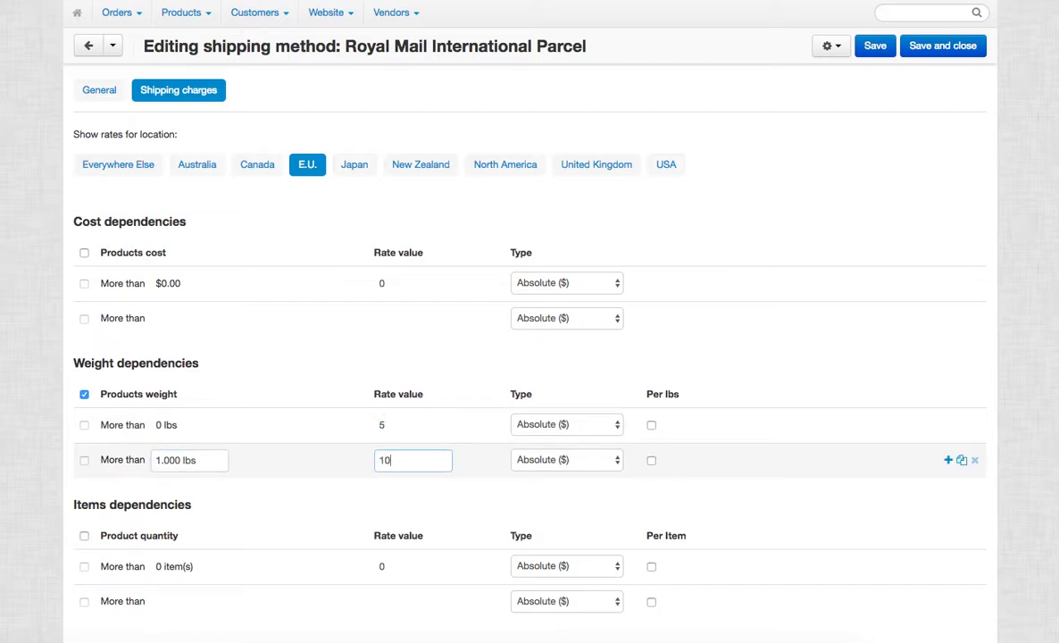
- Tick Australia's weight dependencies and set rates of 15 for more than 0 lbs and 25 in the second row
click(255, 168)
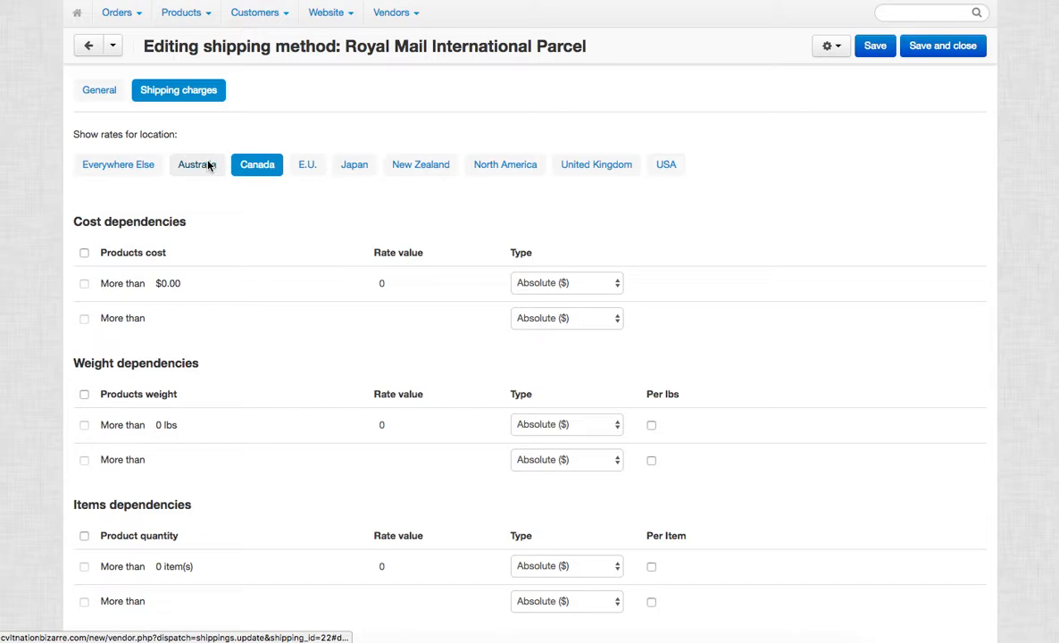
click(207, 165)
click(84, 393)
click(396, 425)
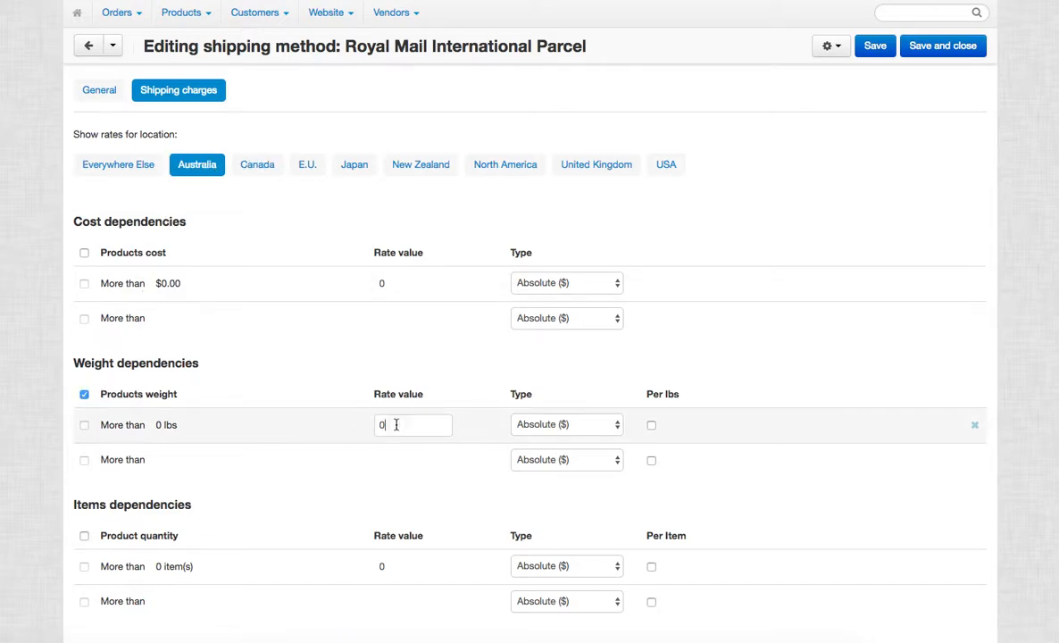
click(398, 459)
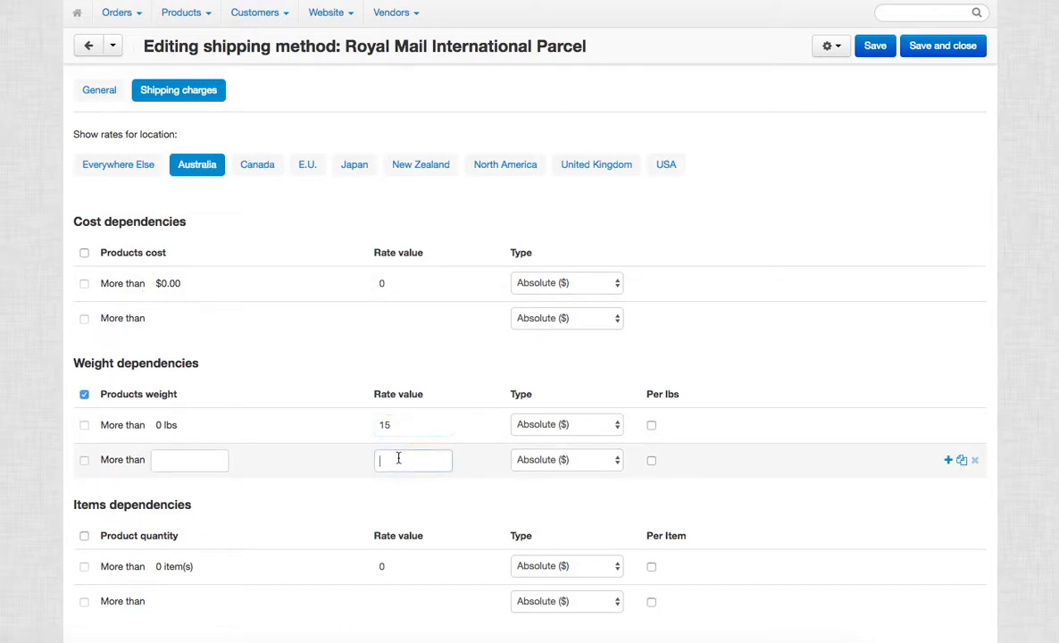
text(25)
- Tick the Everywhere Else weight dependencies and set absolute rates of 15 for more than 0 lbs and 25 for more than 1 lbs
click(75, 165)
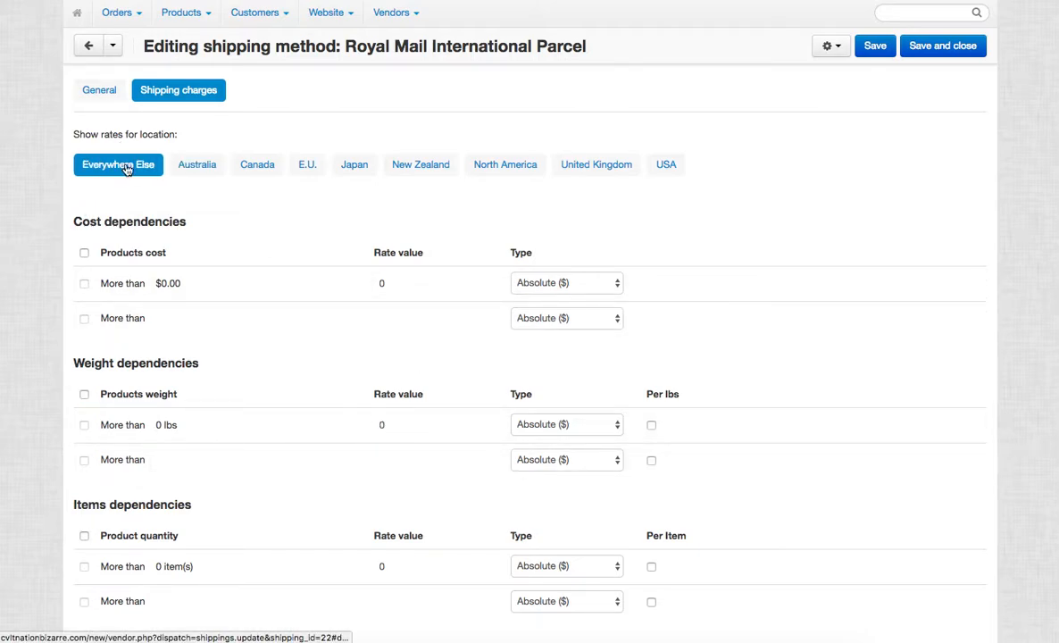
click(84, 393)
click(393, 425)
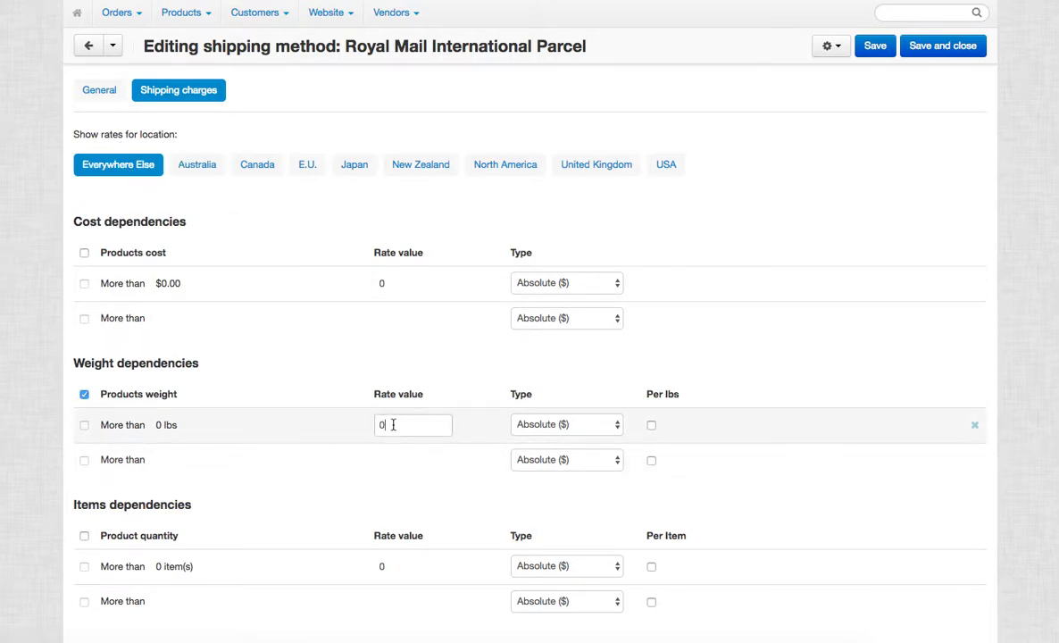
text(15)
click(409, 460)
text(25)
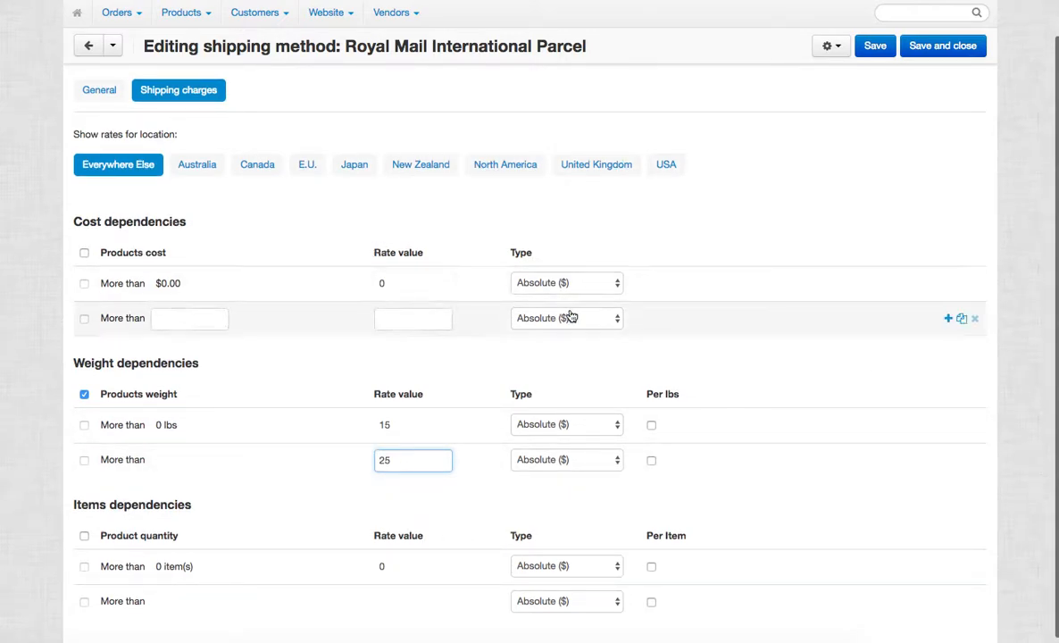
click(181, 458)
text(1 lbs)
- Complete Australia's second weight row with more than 1 lbs, and review the rates of the other locations
click(197, 164)
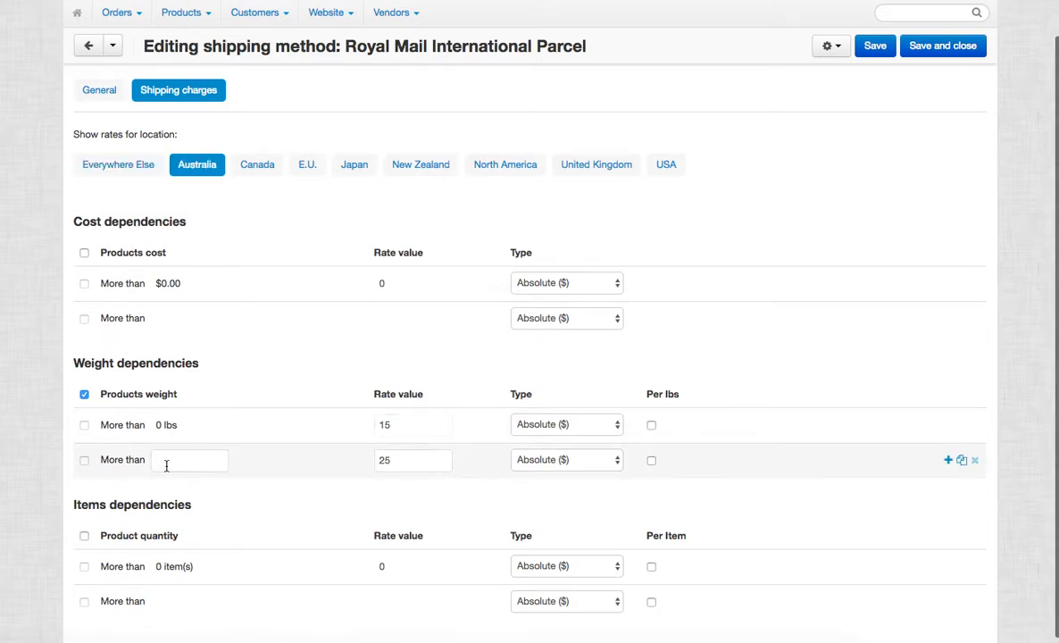
click(241, 162)
click(190, 458)
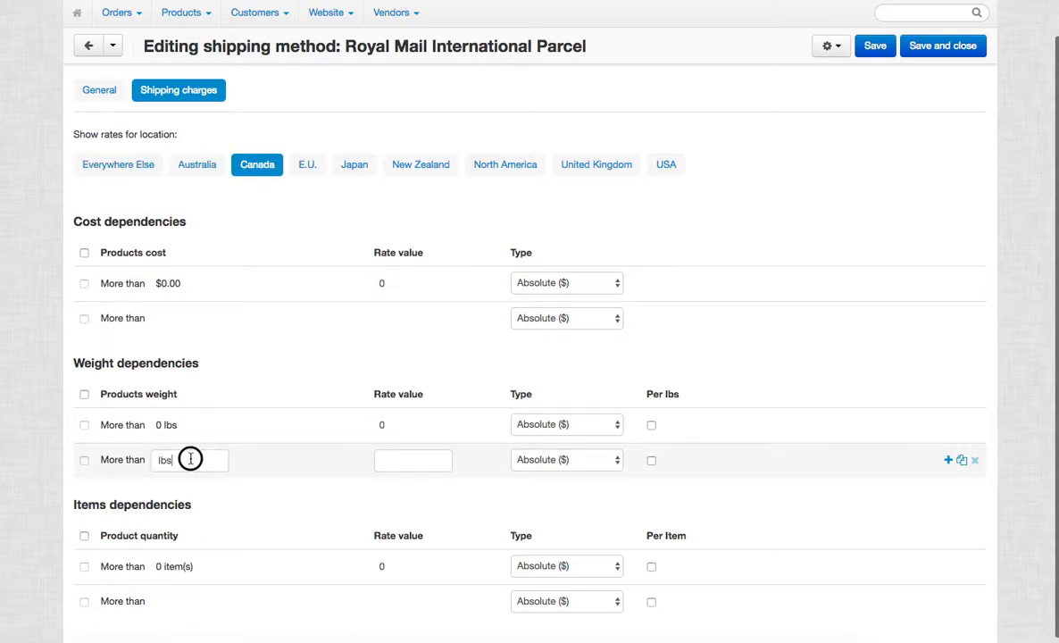
click(312, 166)
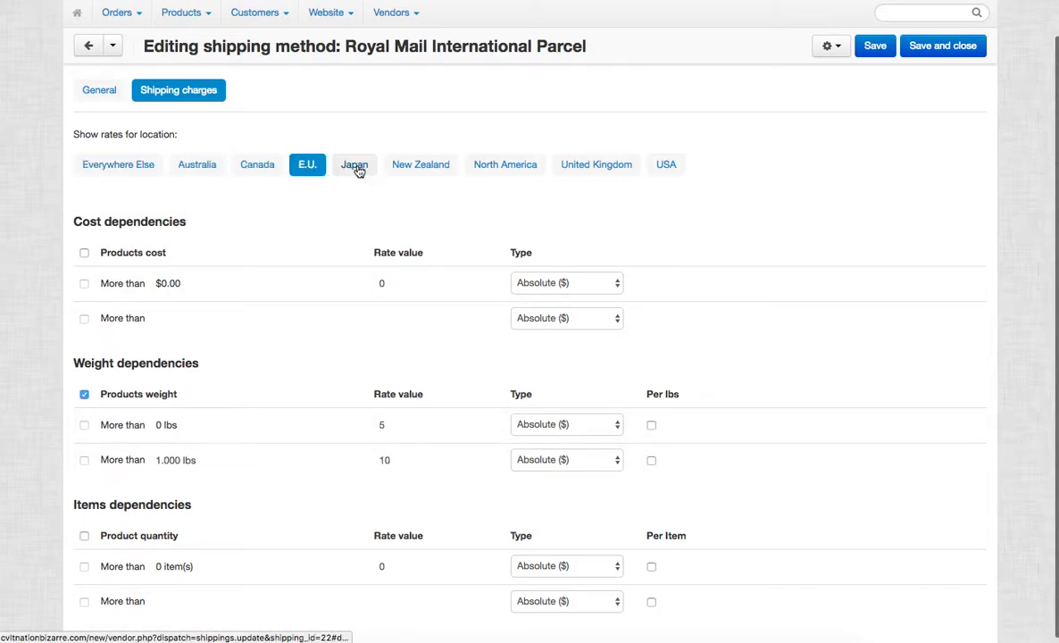
click(354, 165)
click(248, 165)
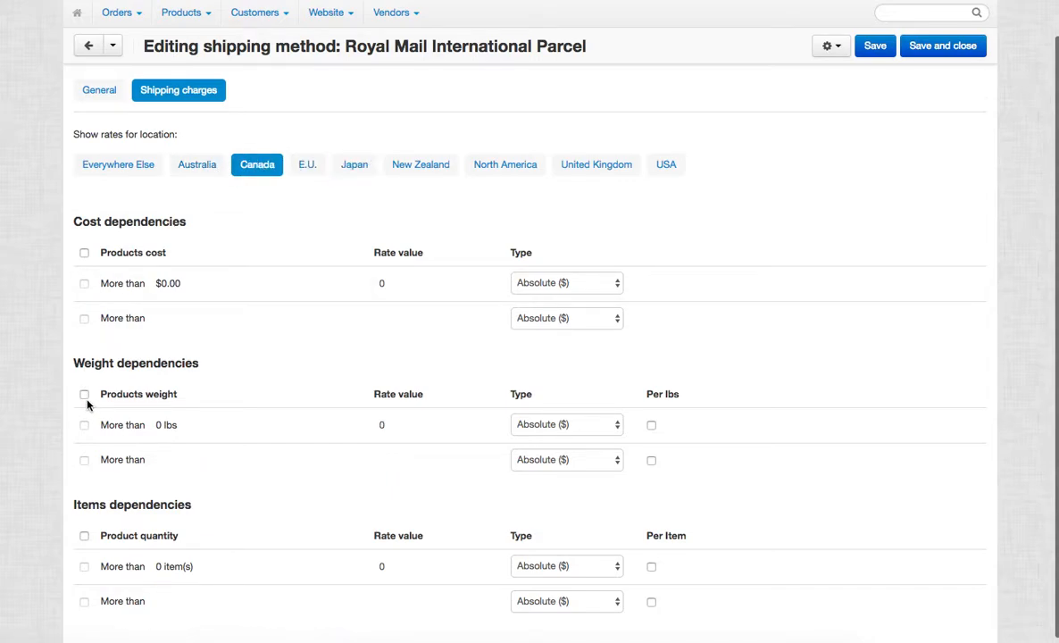
click(187, 163)
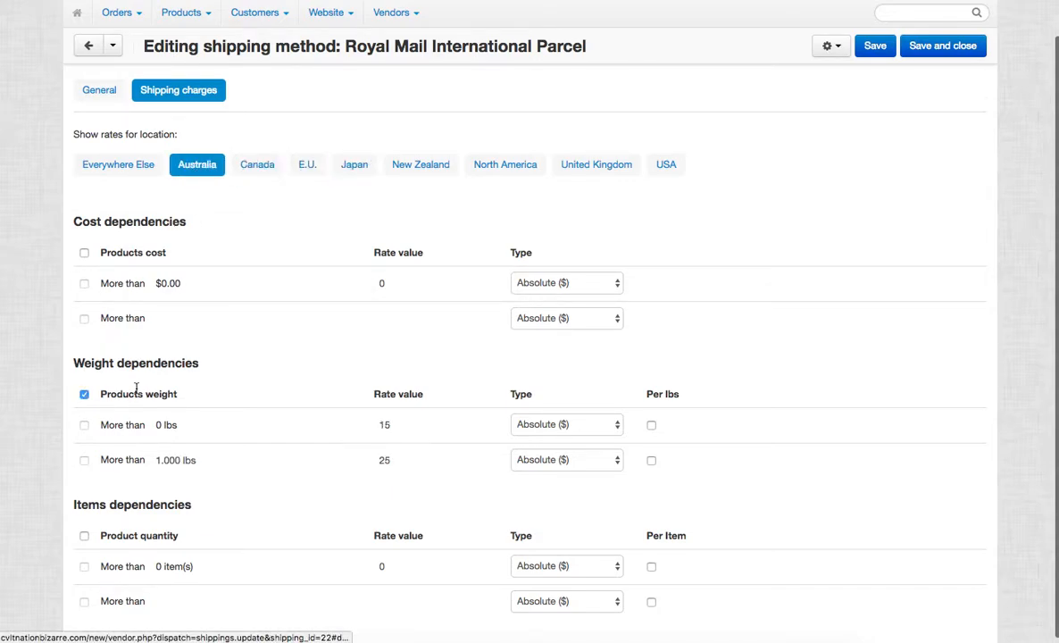
click(122, 165)
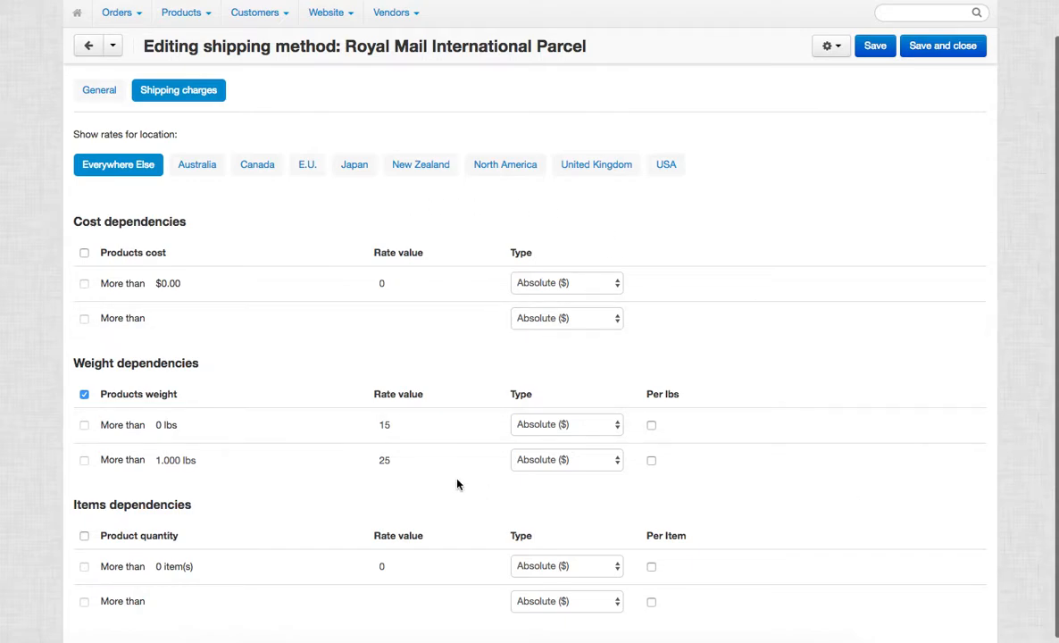
- Save and close Royal Mail International Parcel, and reopen its shipping charges from the shipping methods list
click(967, 48)
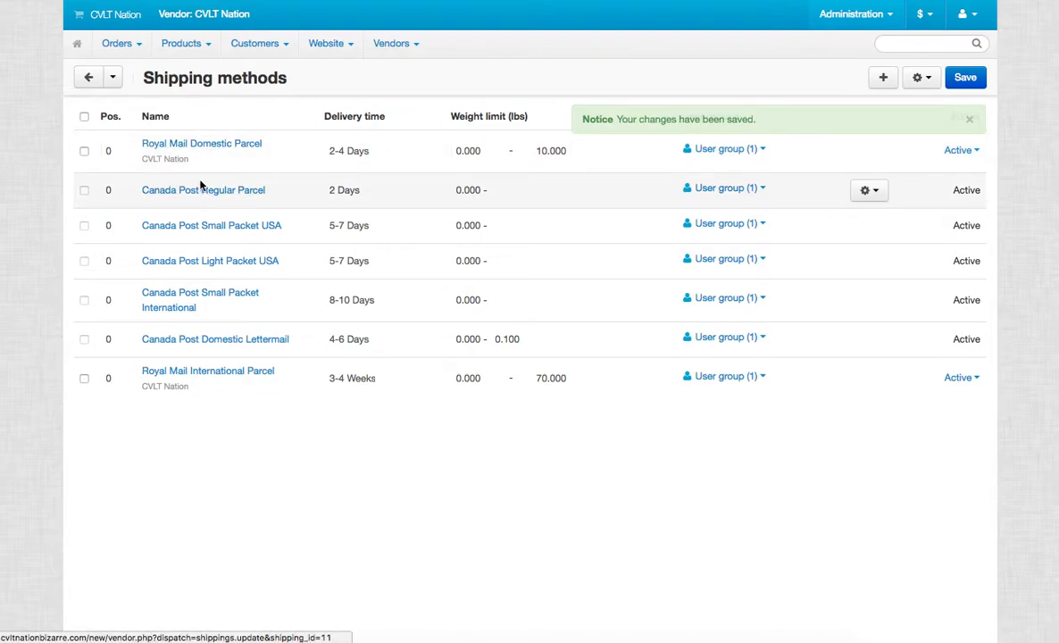
click(233, 379)
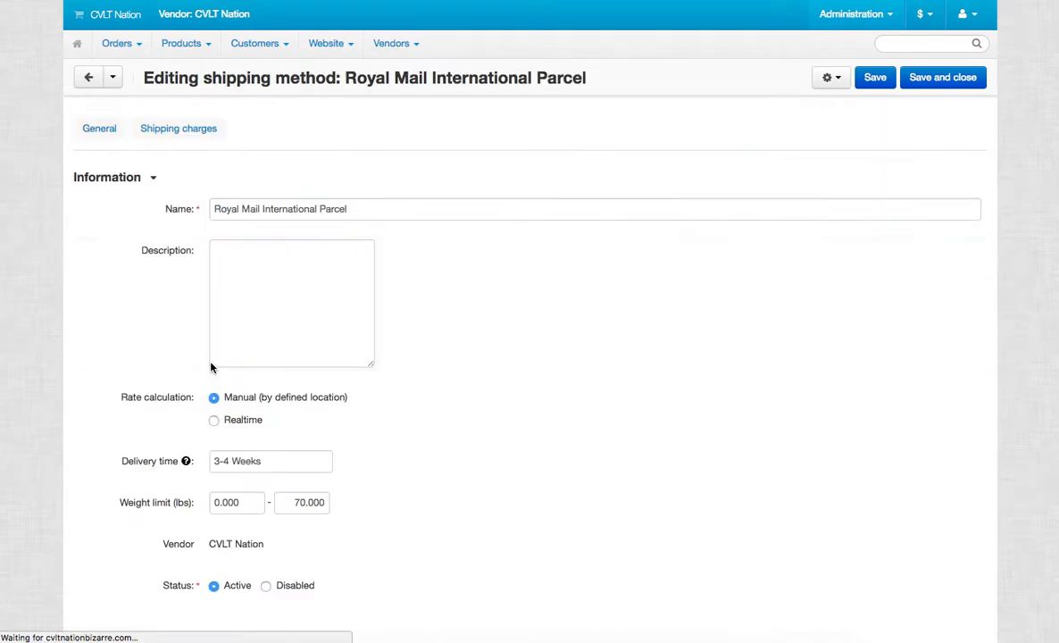
click(150, 130)
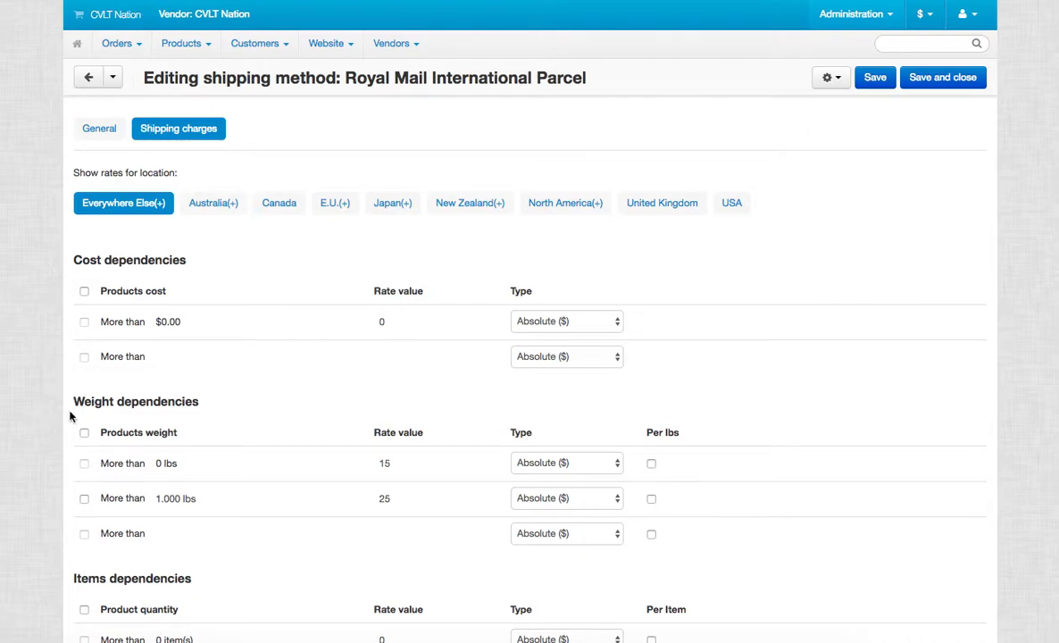
- Set Everywhere Else items dependencies with rates of 4 for more than 0 items and 6 for more than 4 items
scroll(82, 509, down, 2)
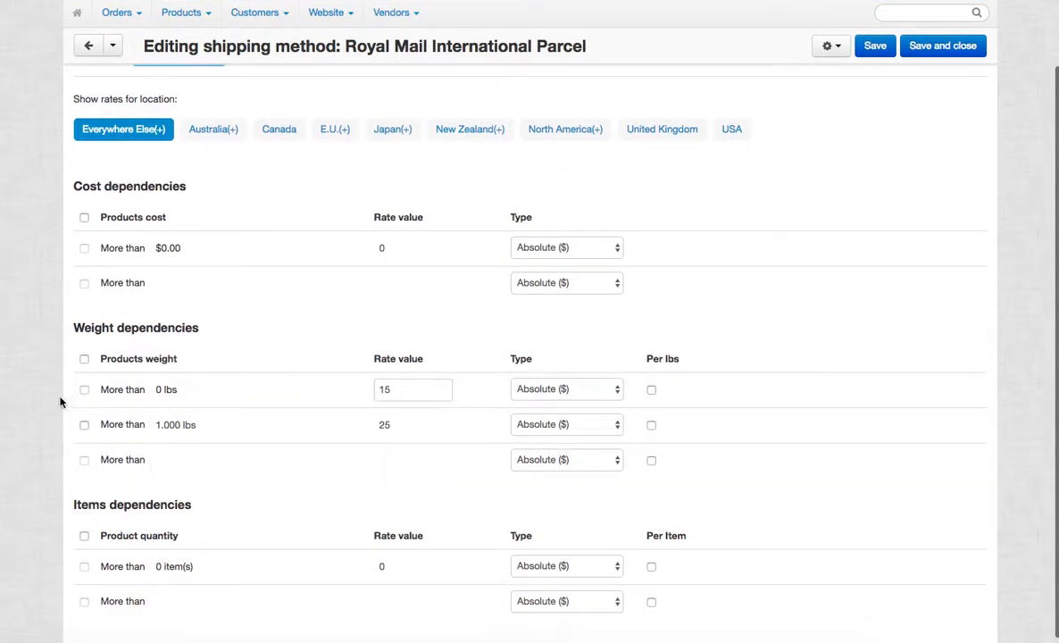
scroll(86, 382, down, 1)
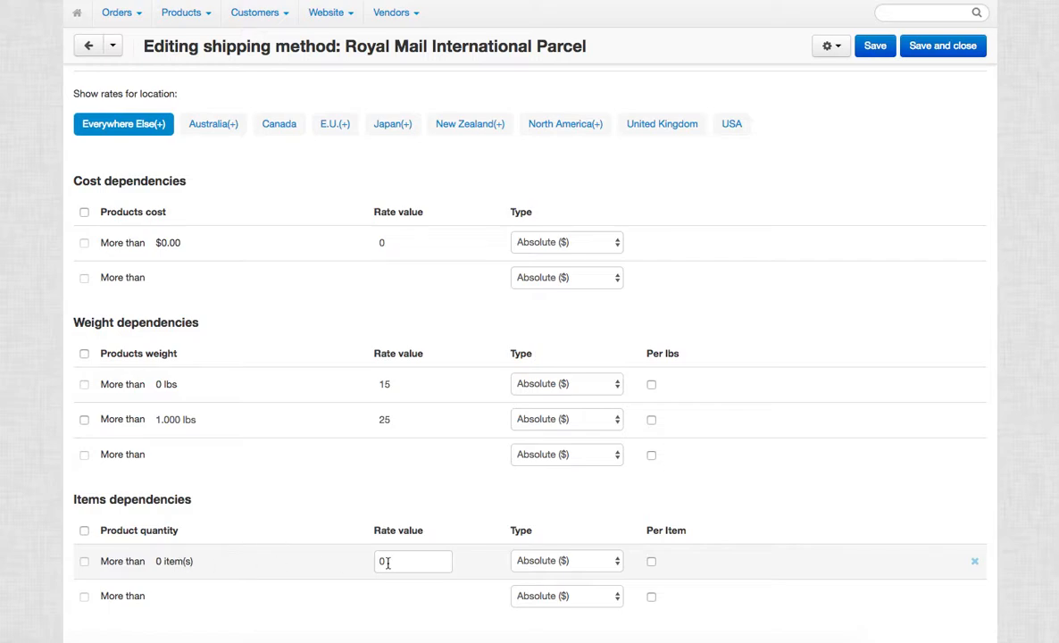
double_click(162, 561)
click(152, 562)
click(397, 563)
text(4)
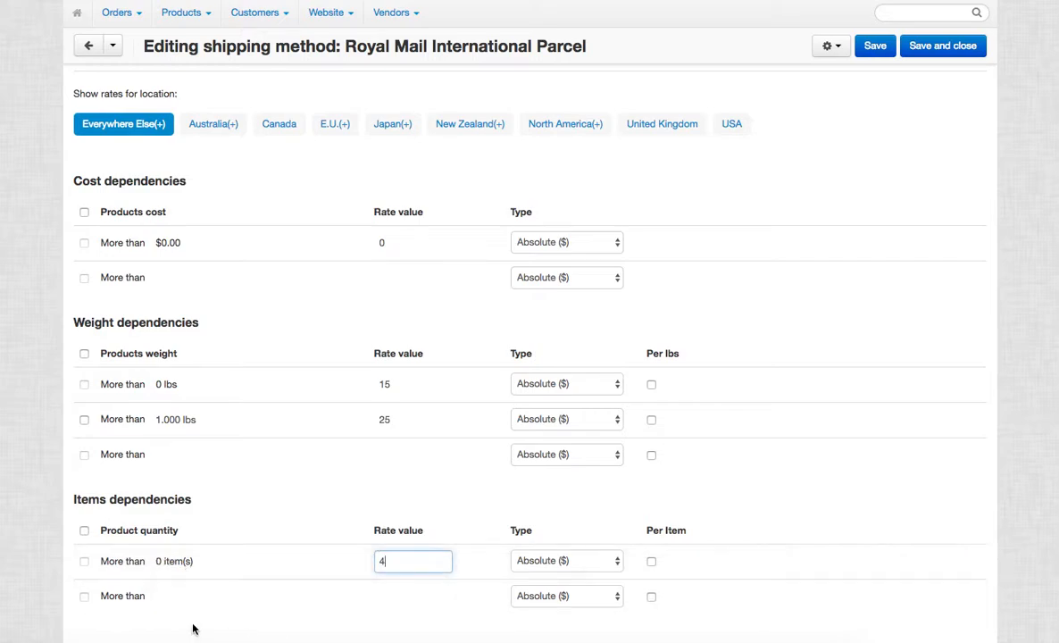
click(170, 595)
text(4)
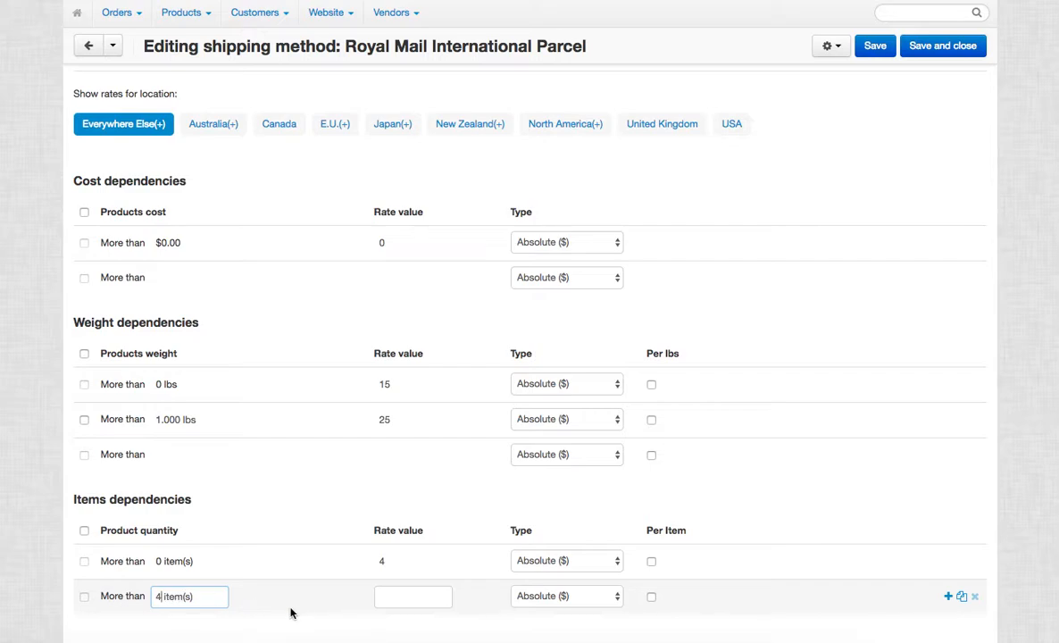
click(427, 597)
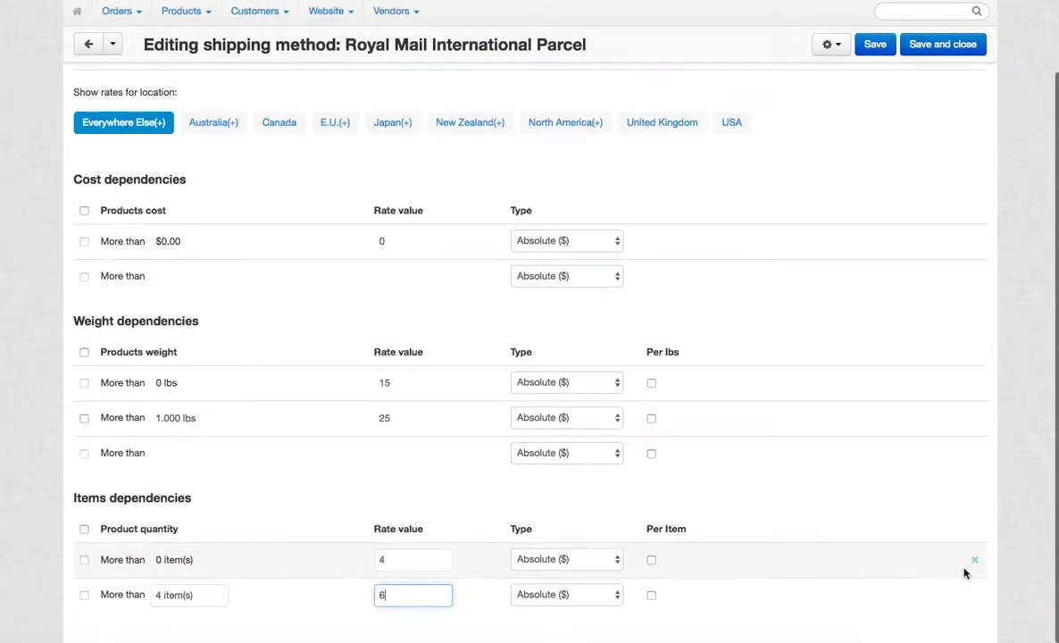
- Add a third items dependencies row with an absolute rate of 8 for more than 8 items
click(948, 596)
scroll(530, 544, down, 1)
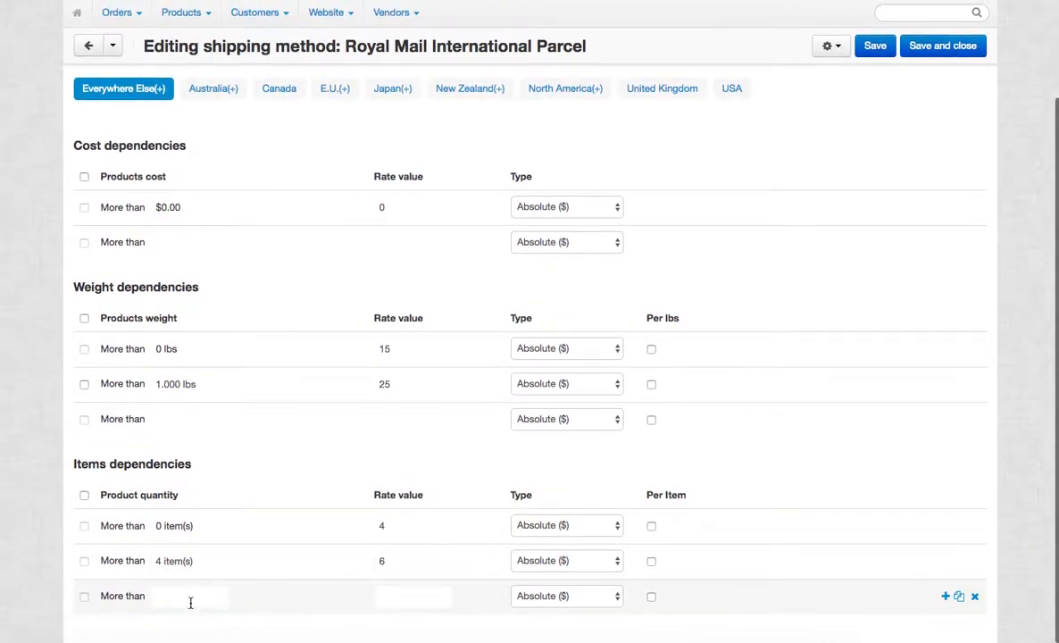
text(8 item(s)
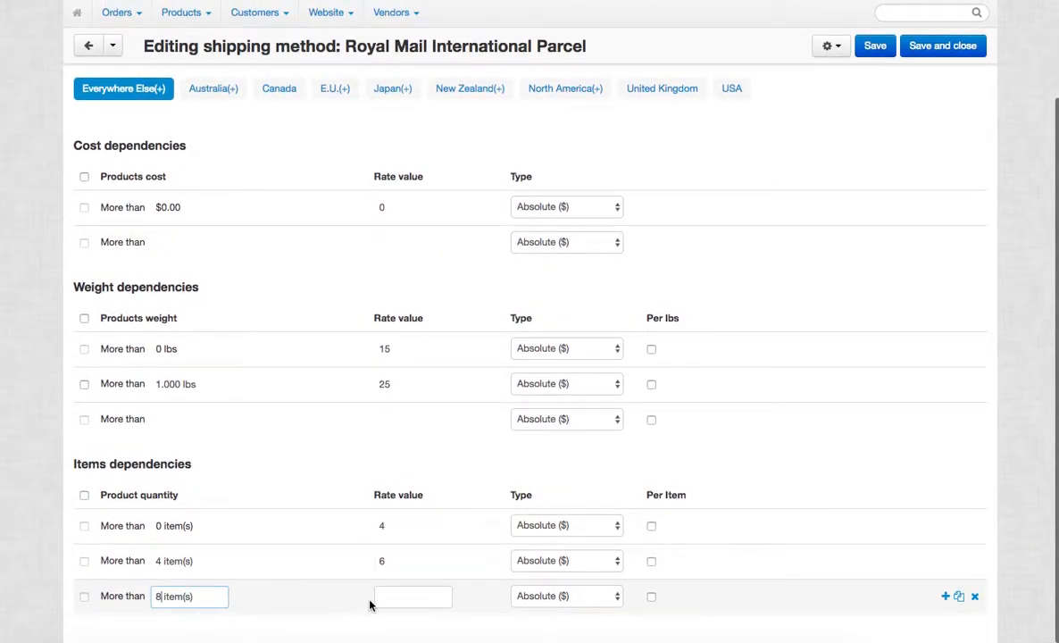
click(591, 595)
click(588, 595)
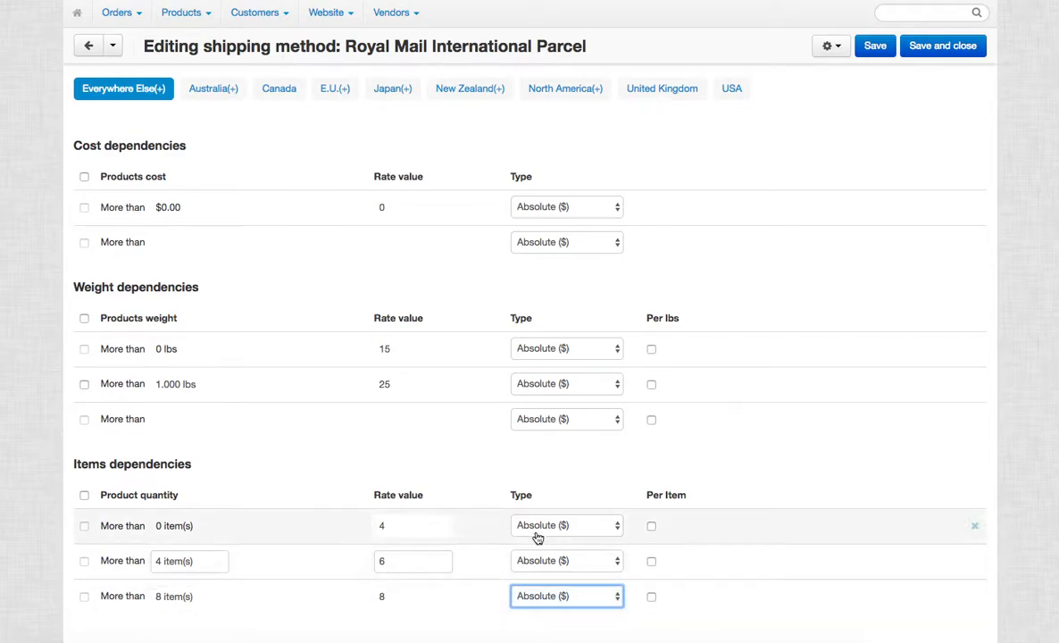
- Review the rate type options for the more than 0 items row, keeping Absolute ($)
double_click(375, 525)
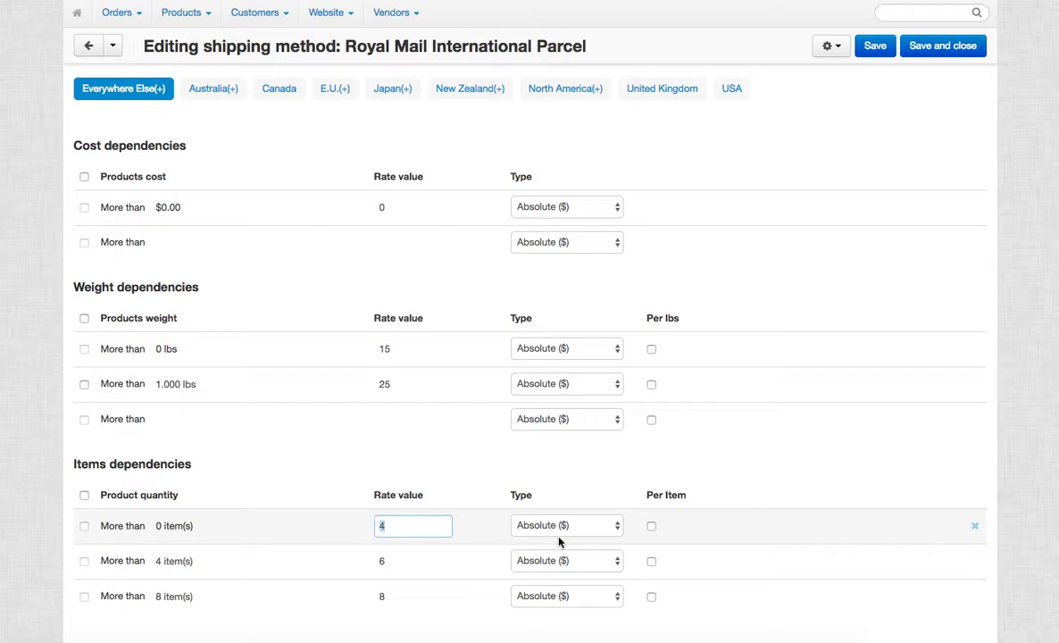
scroll(601, 518, up, 1)
scroll(574, 593, up, 3)
click(584, 571)
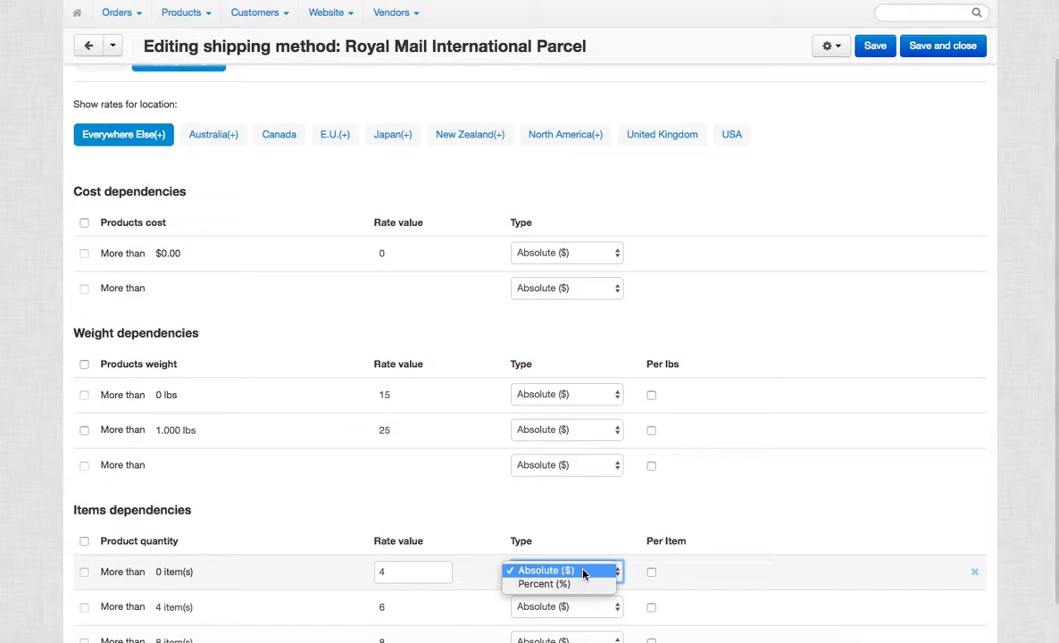
click(584, 571)
- Tick the product quantity dependencies as a trial and untick them again
scroll(819, 516, down, 3)
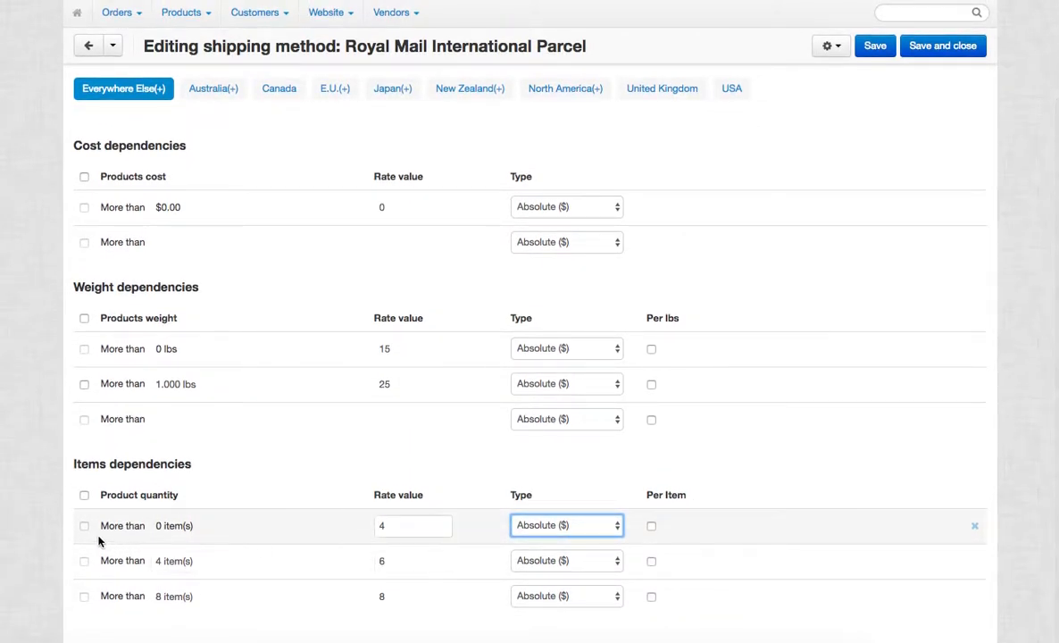
click(84, 495)
scroll(723, 525, up, 3)
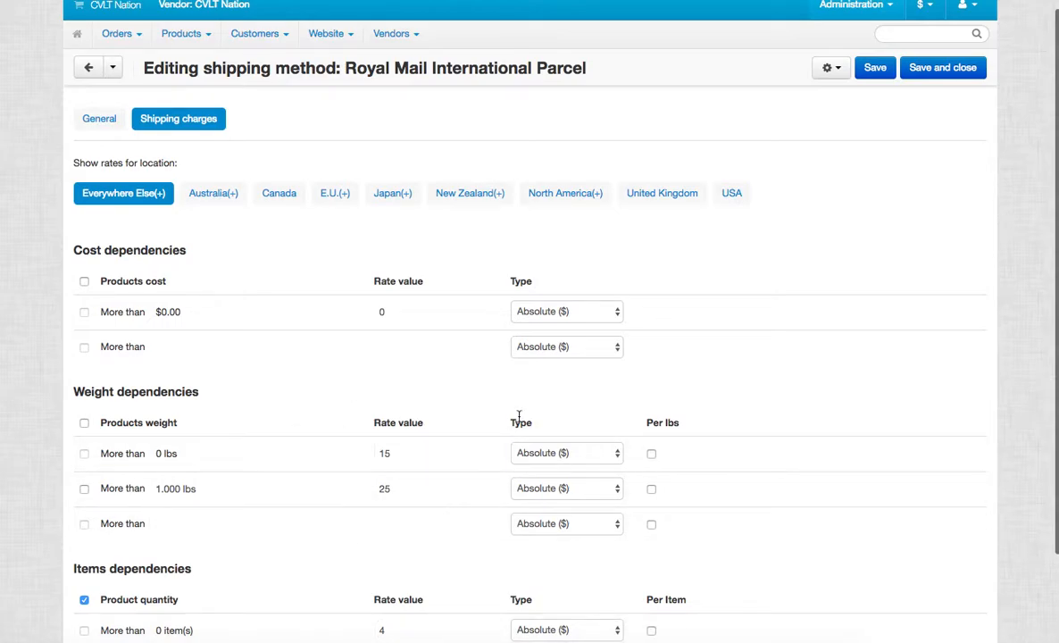
scroll(553, 357, down, 3)
click(85, 494)
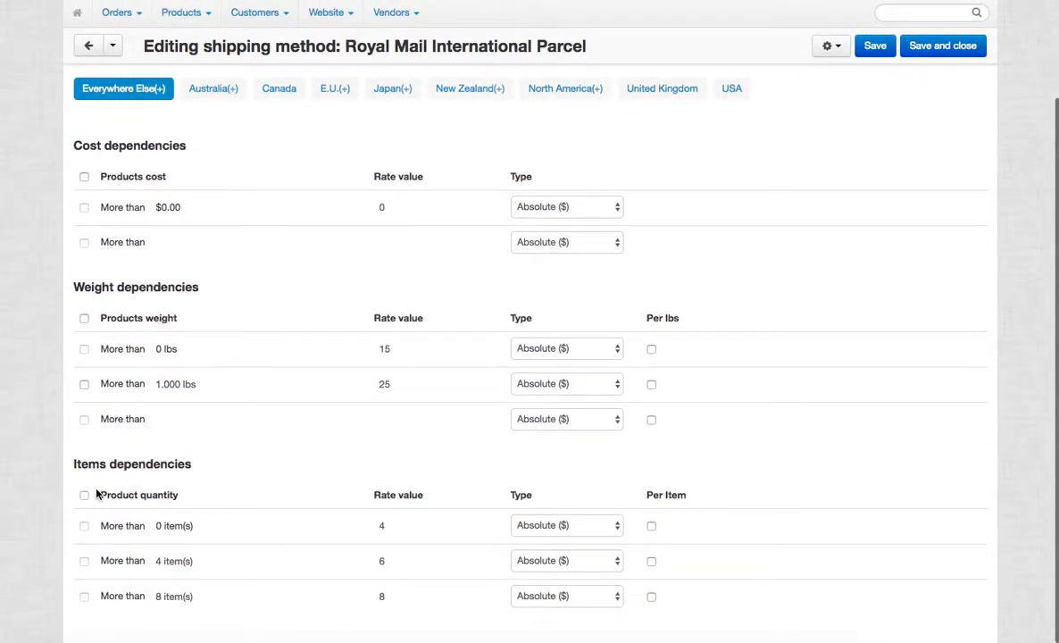
- Clear the rate values of all three items dependencies rows, and save and close the shipping method
click(400, 527)
key(BackSpace)
click(406, 561)
key(BackSpace)
click(399, 596)
key(BackSpace)
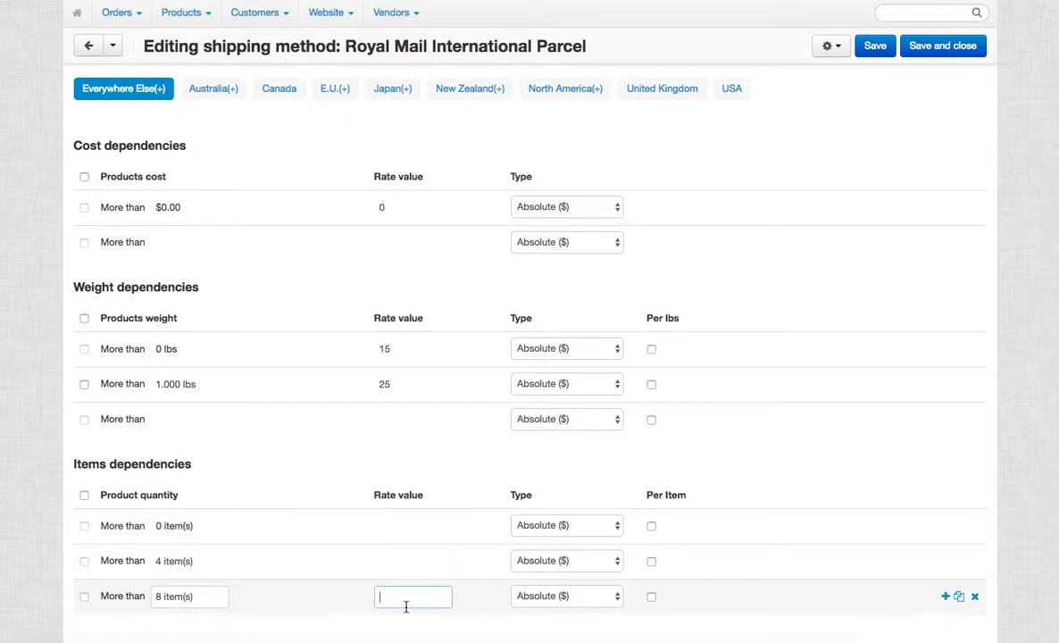
click(942, 53)
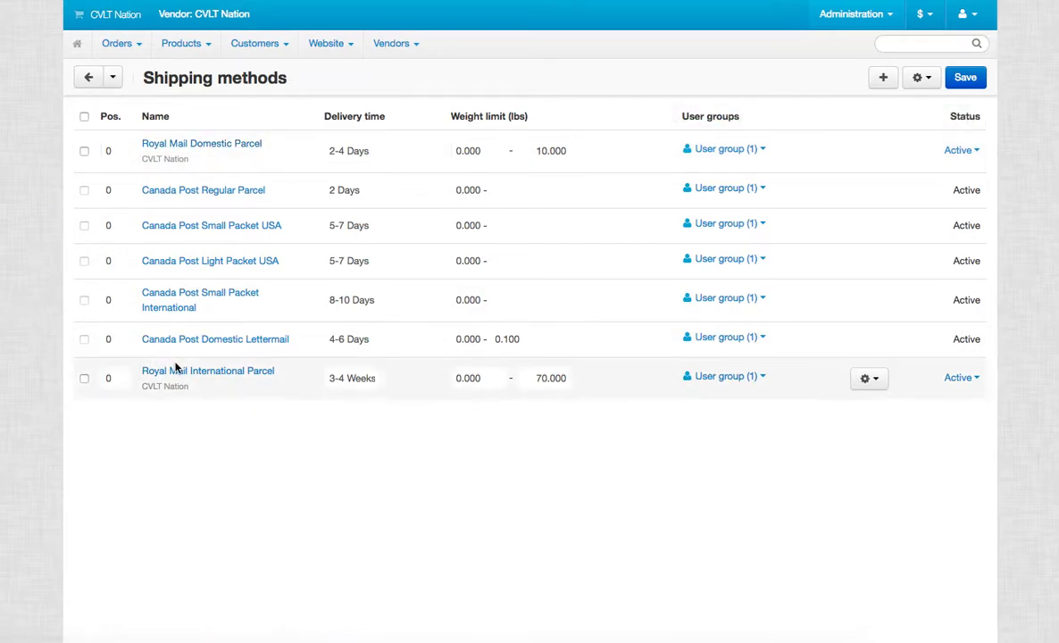
- Delete the Royal Mail Domestic Parcel and Royal Mail International Parcel shipping methods, and save the list
click(82, 380)
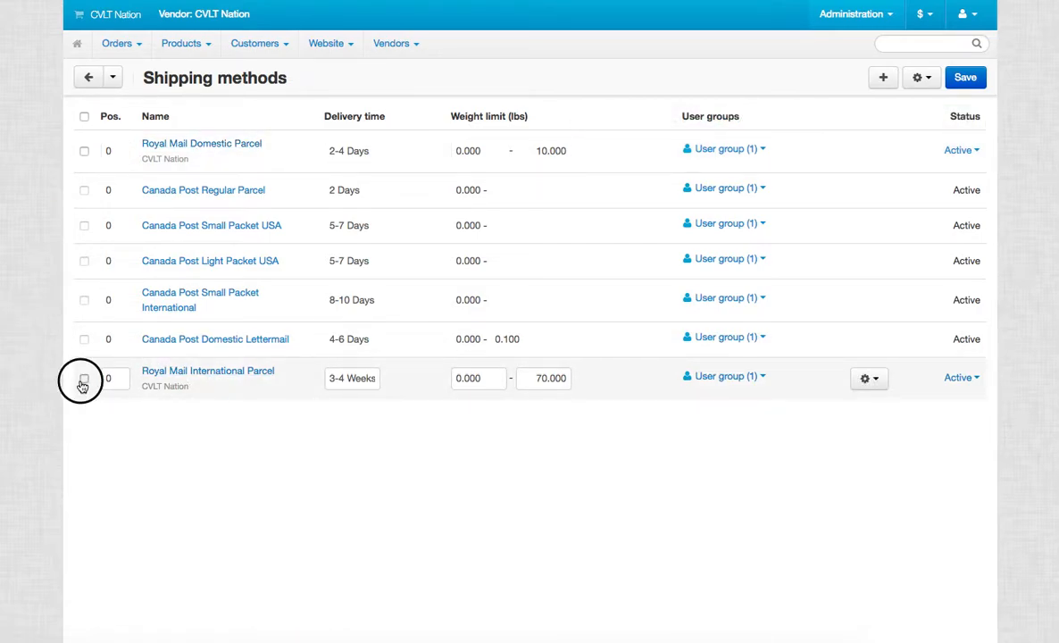
click(84, 151)
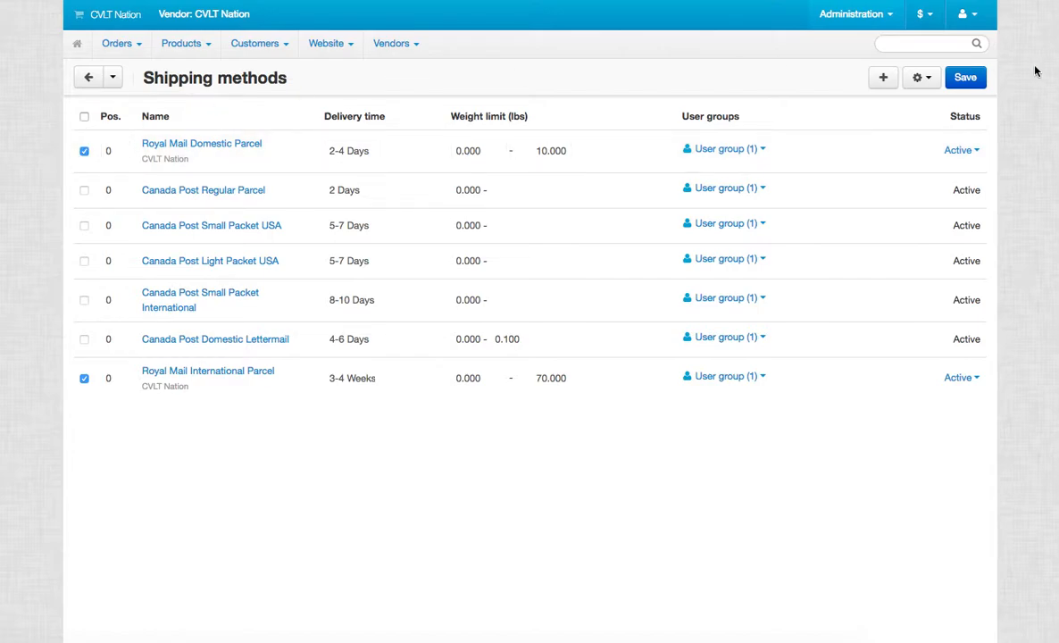
click(919, 79)
click(896, 101)
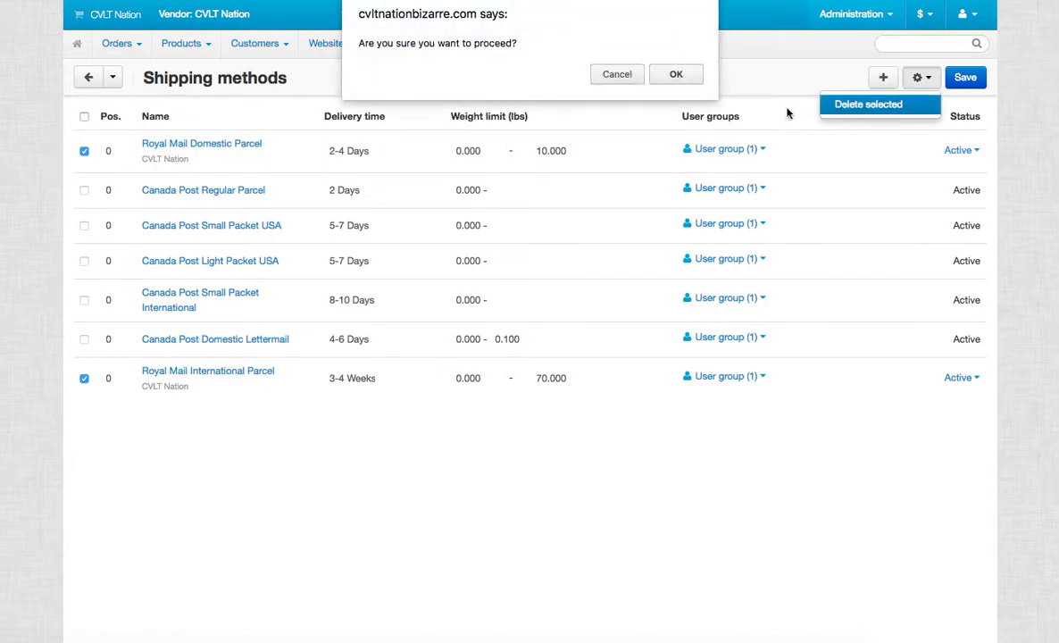
click(676, 75)
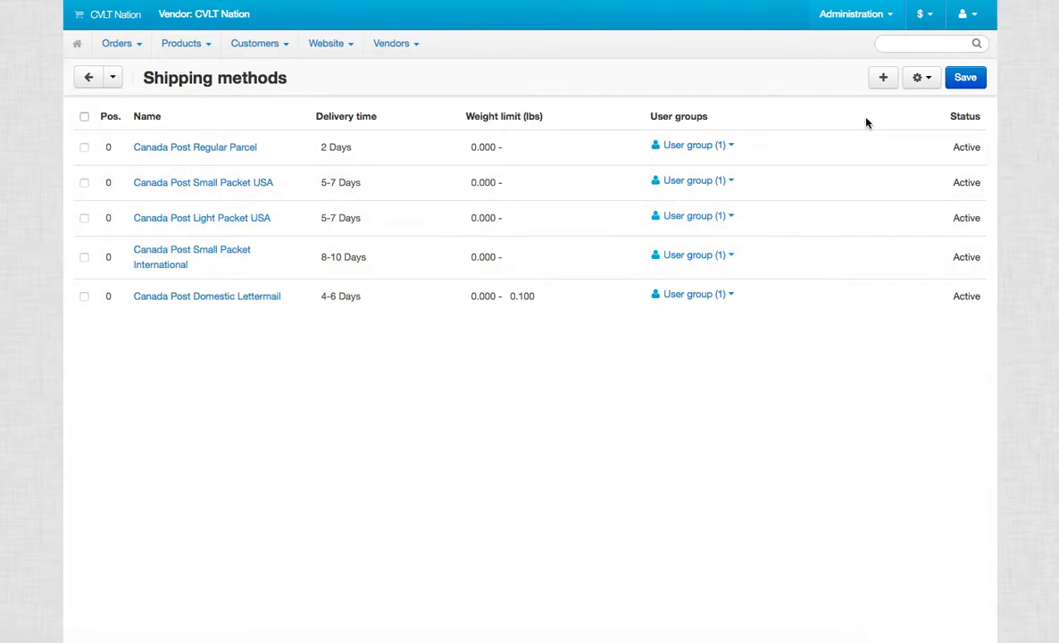
click(965, 77)
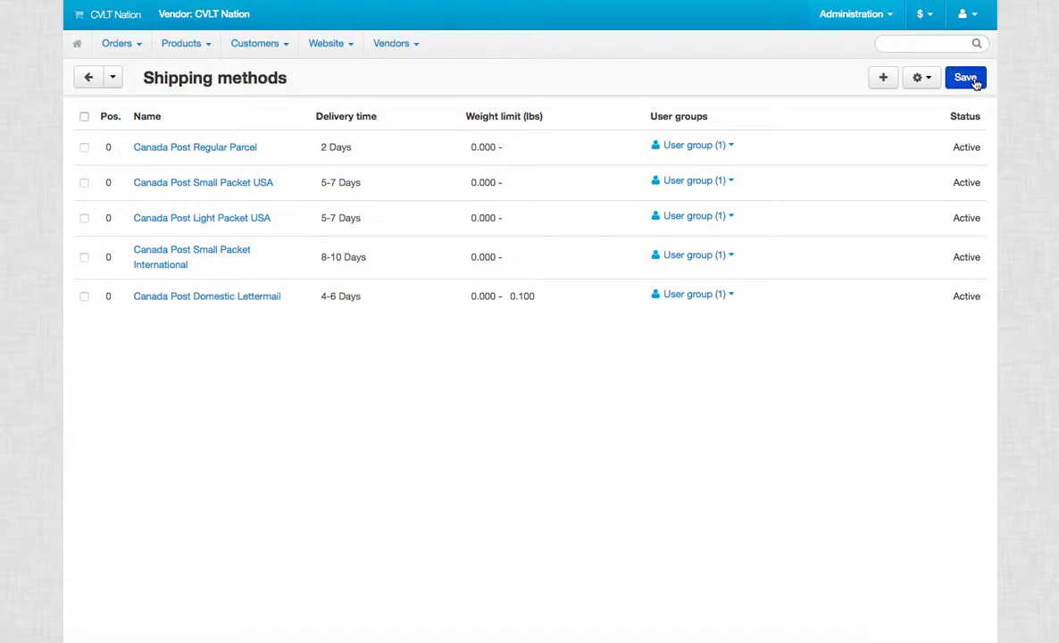